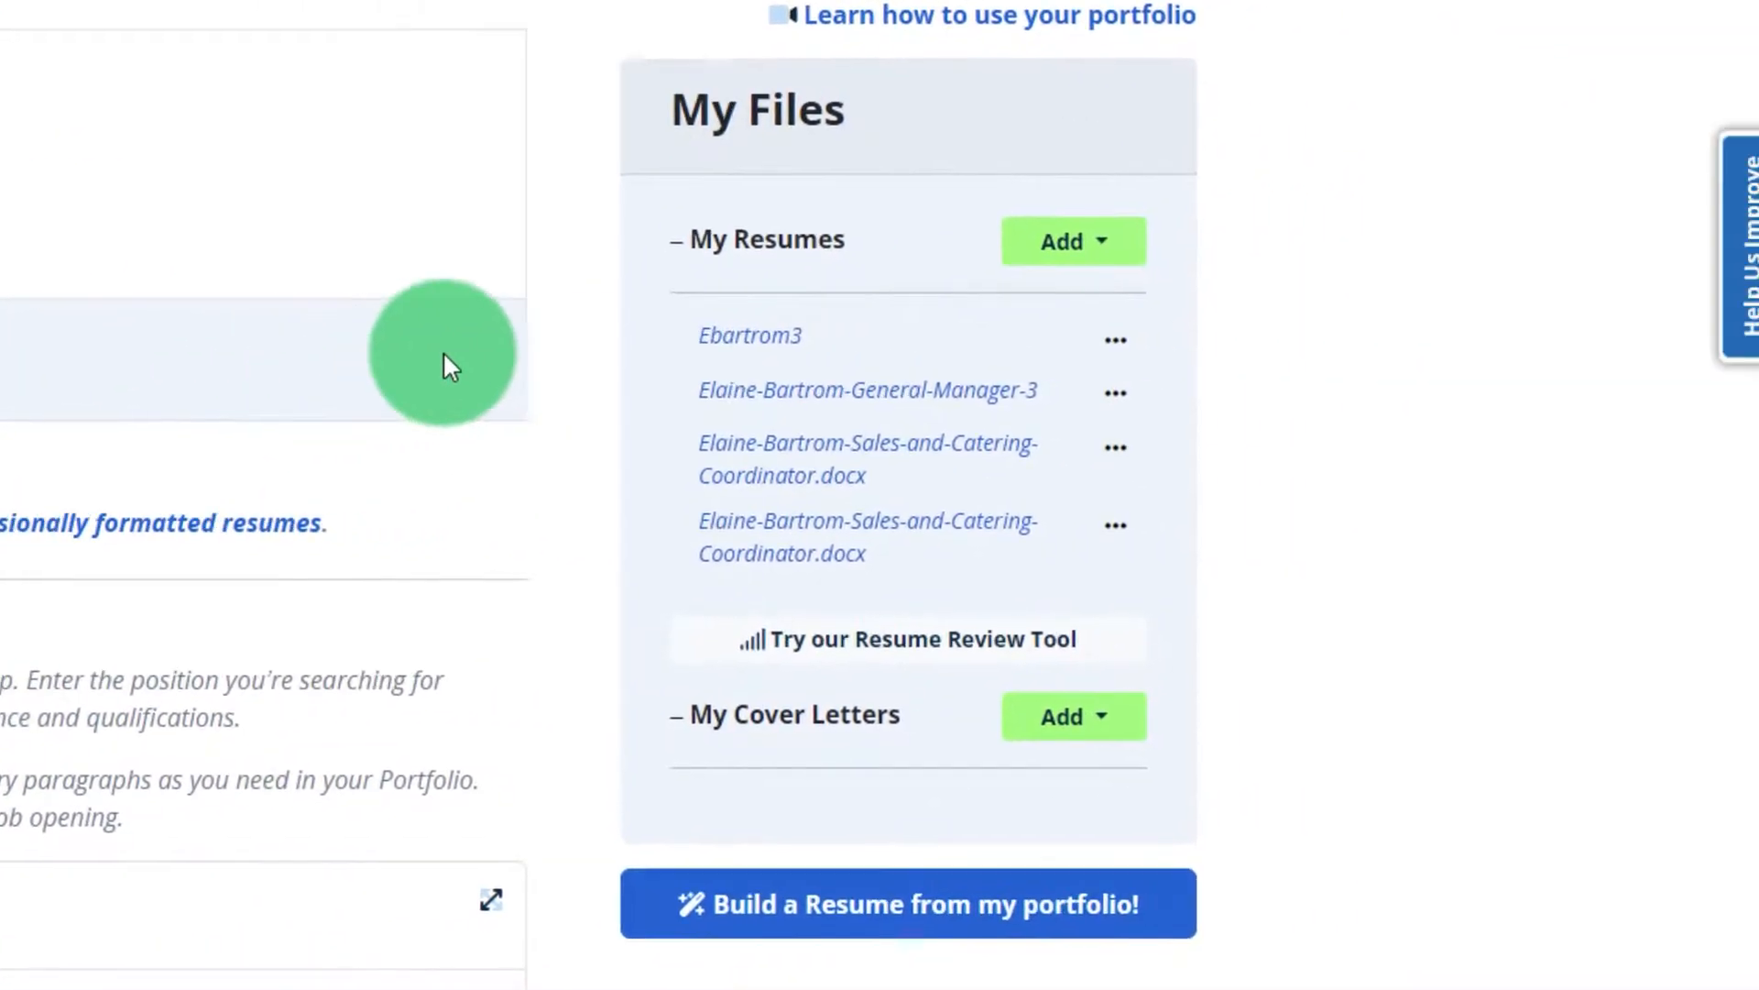
{"action": "left_click", "coordinate": [1042, 255]}
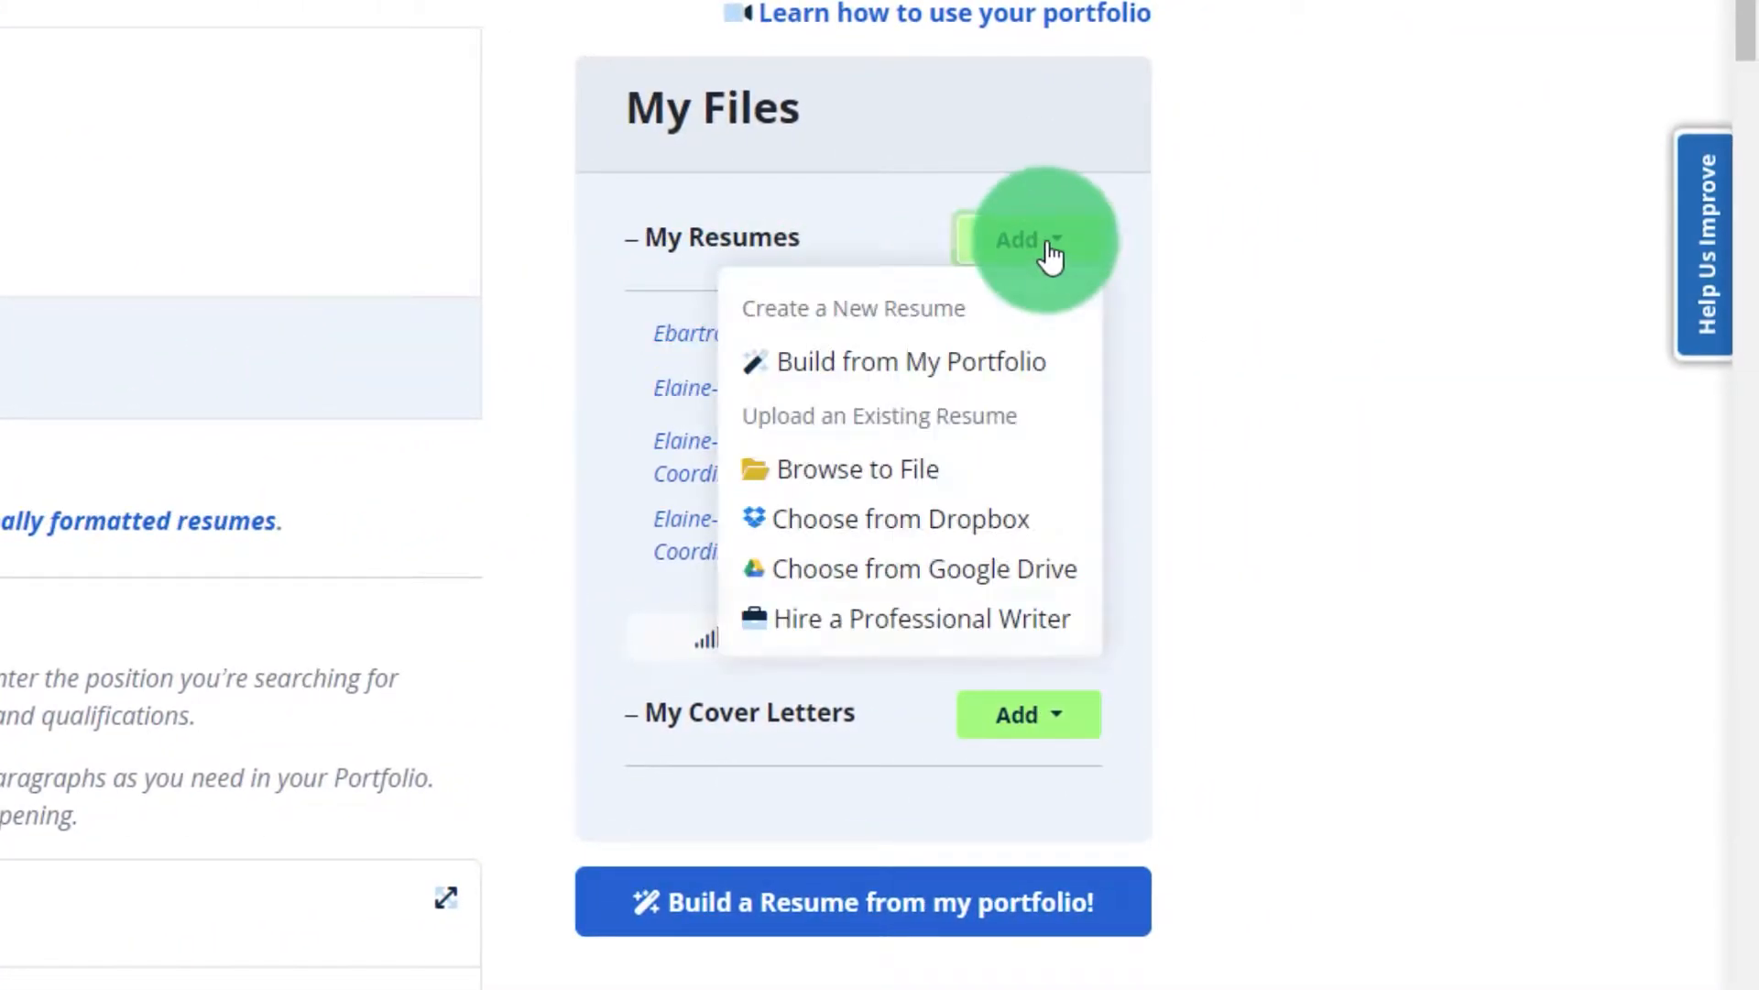
{"action": "left_click", "coordinate": [897, 486]}
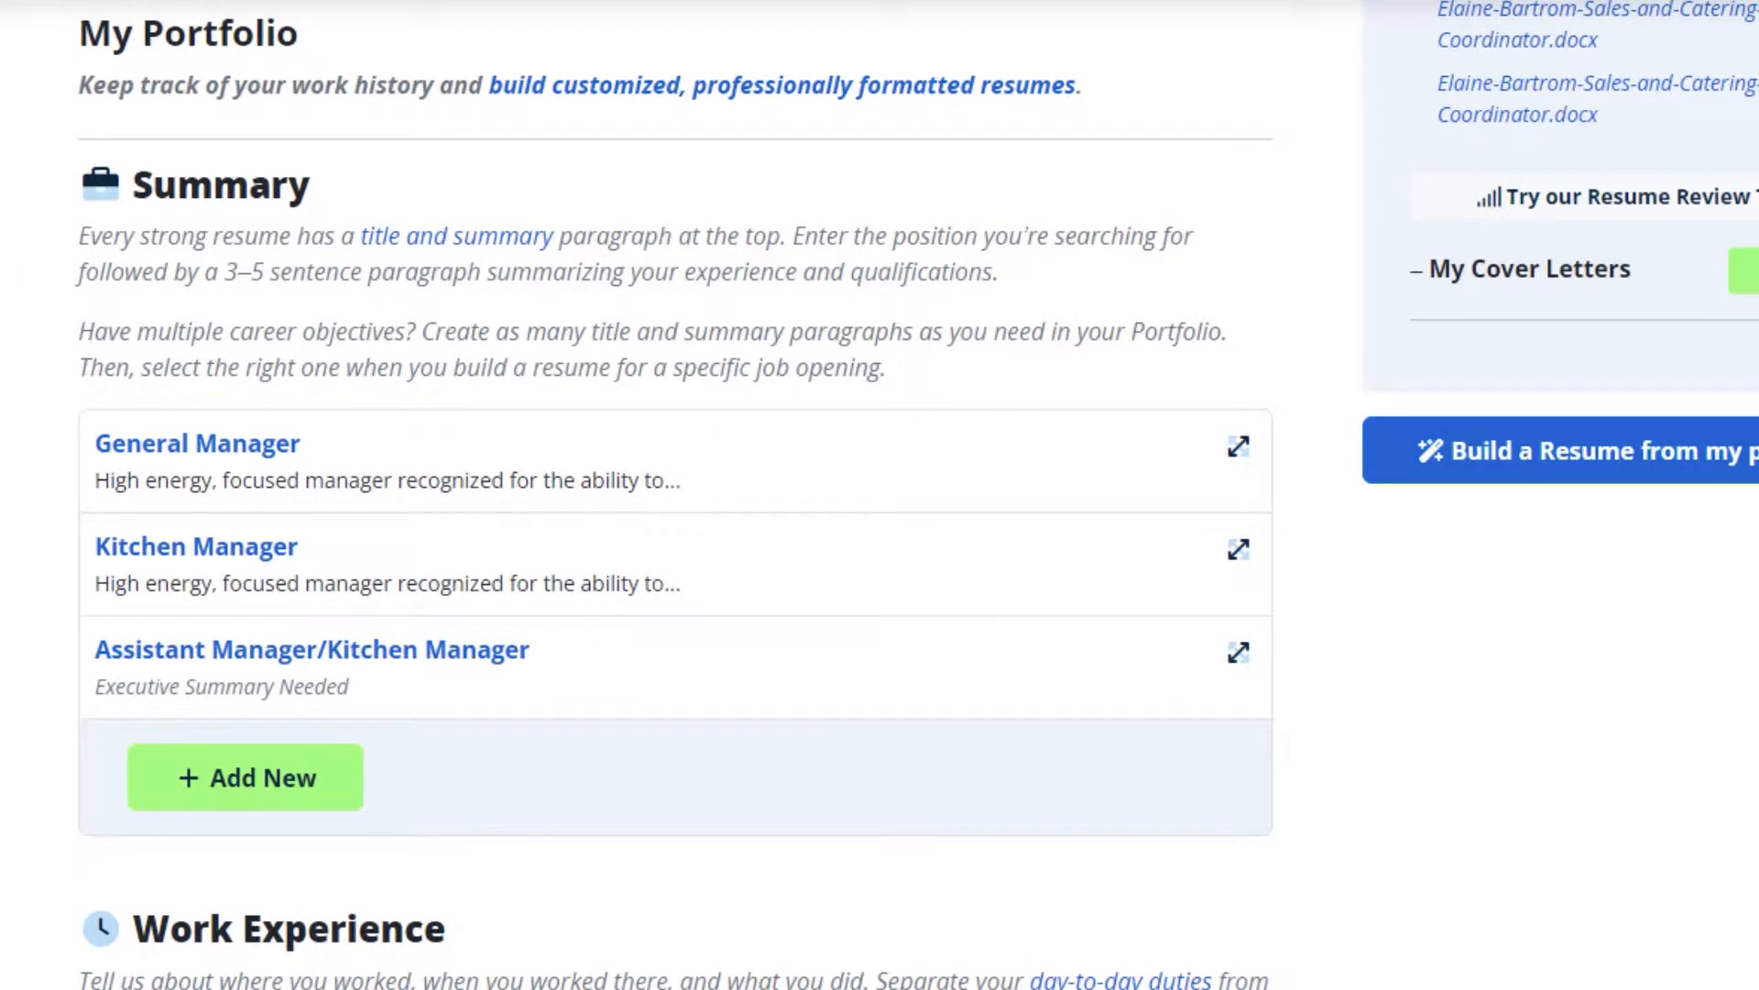
{"action": "scroll", "coordinate": [676, 495], "scroll_direction": "down", "scroll_amount": 10}
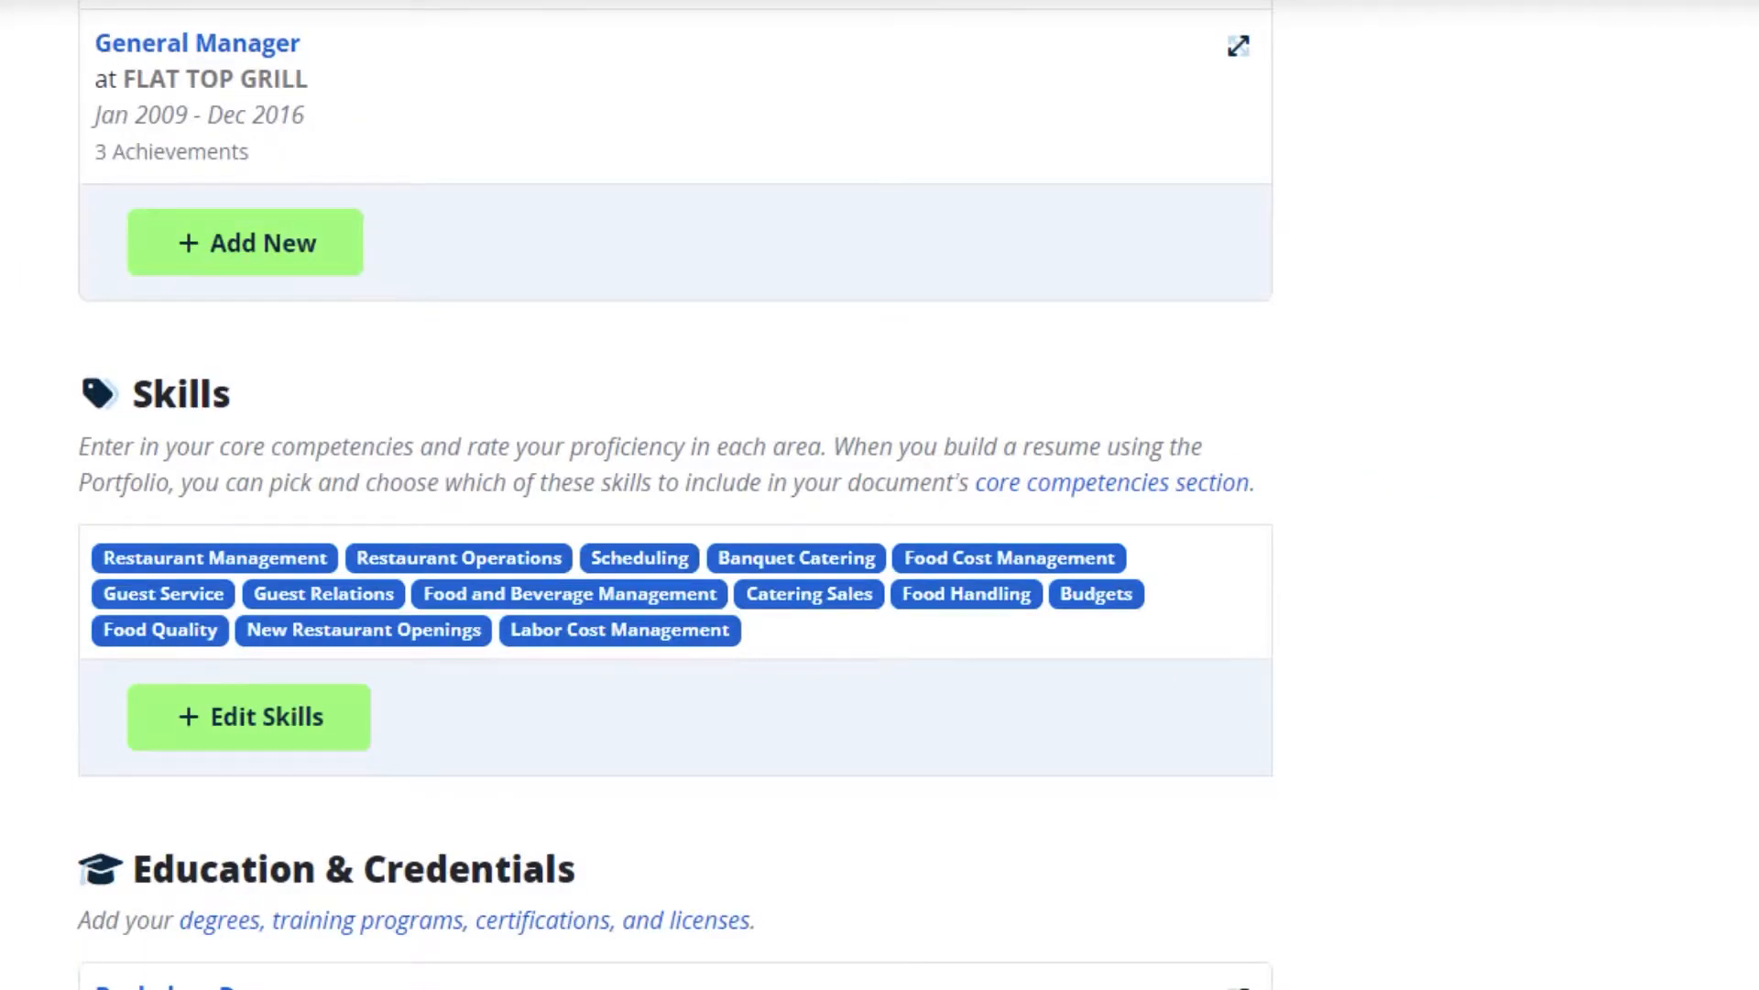
{"action": "scroll", "coordinate": [675, 495], "scroll_direction": "down", "scroll_amount": 10}
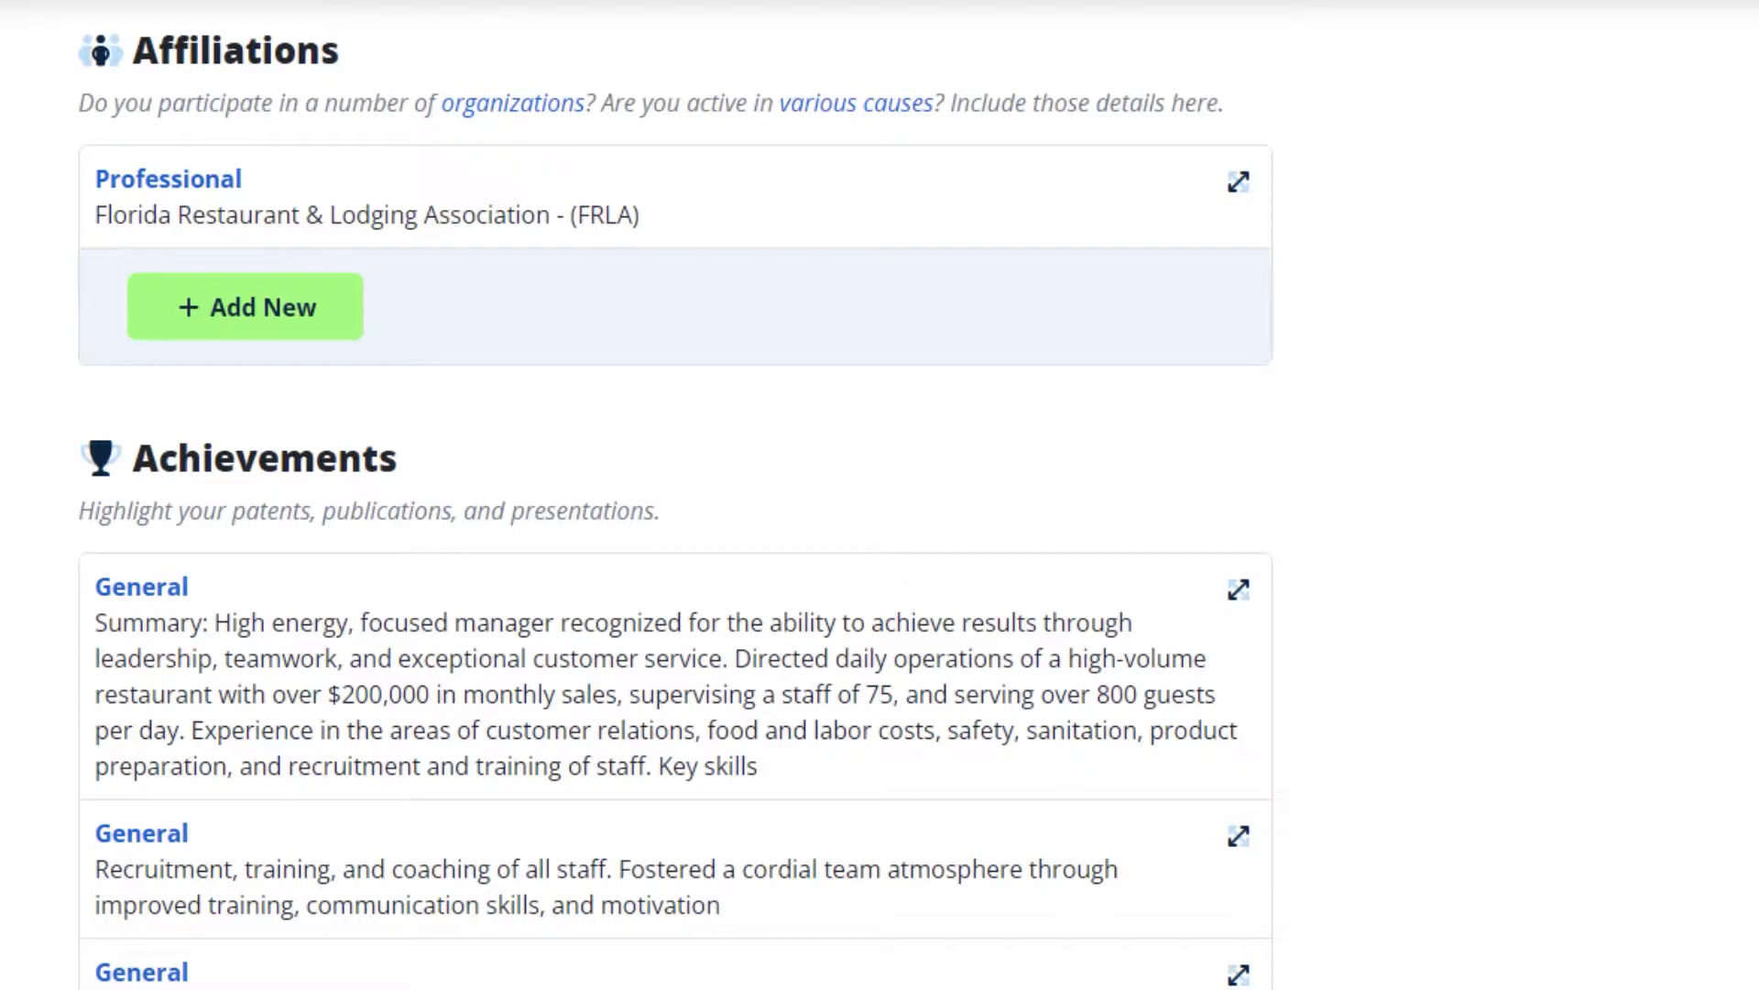
{"action": "scroll", "coordinate": [676, 495], "scroll_direction": "up", "scroll_amount": 10}
{"action": "scroll", "coordinate": [675, 495], "scroll_direction": "up", "scroll_amount": 15}
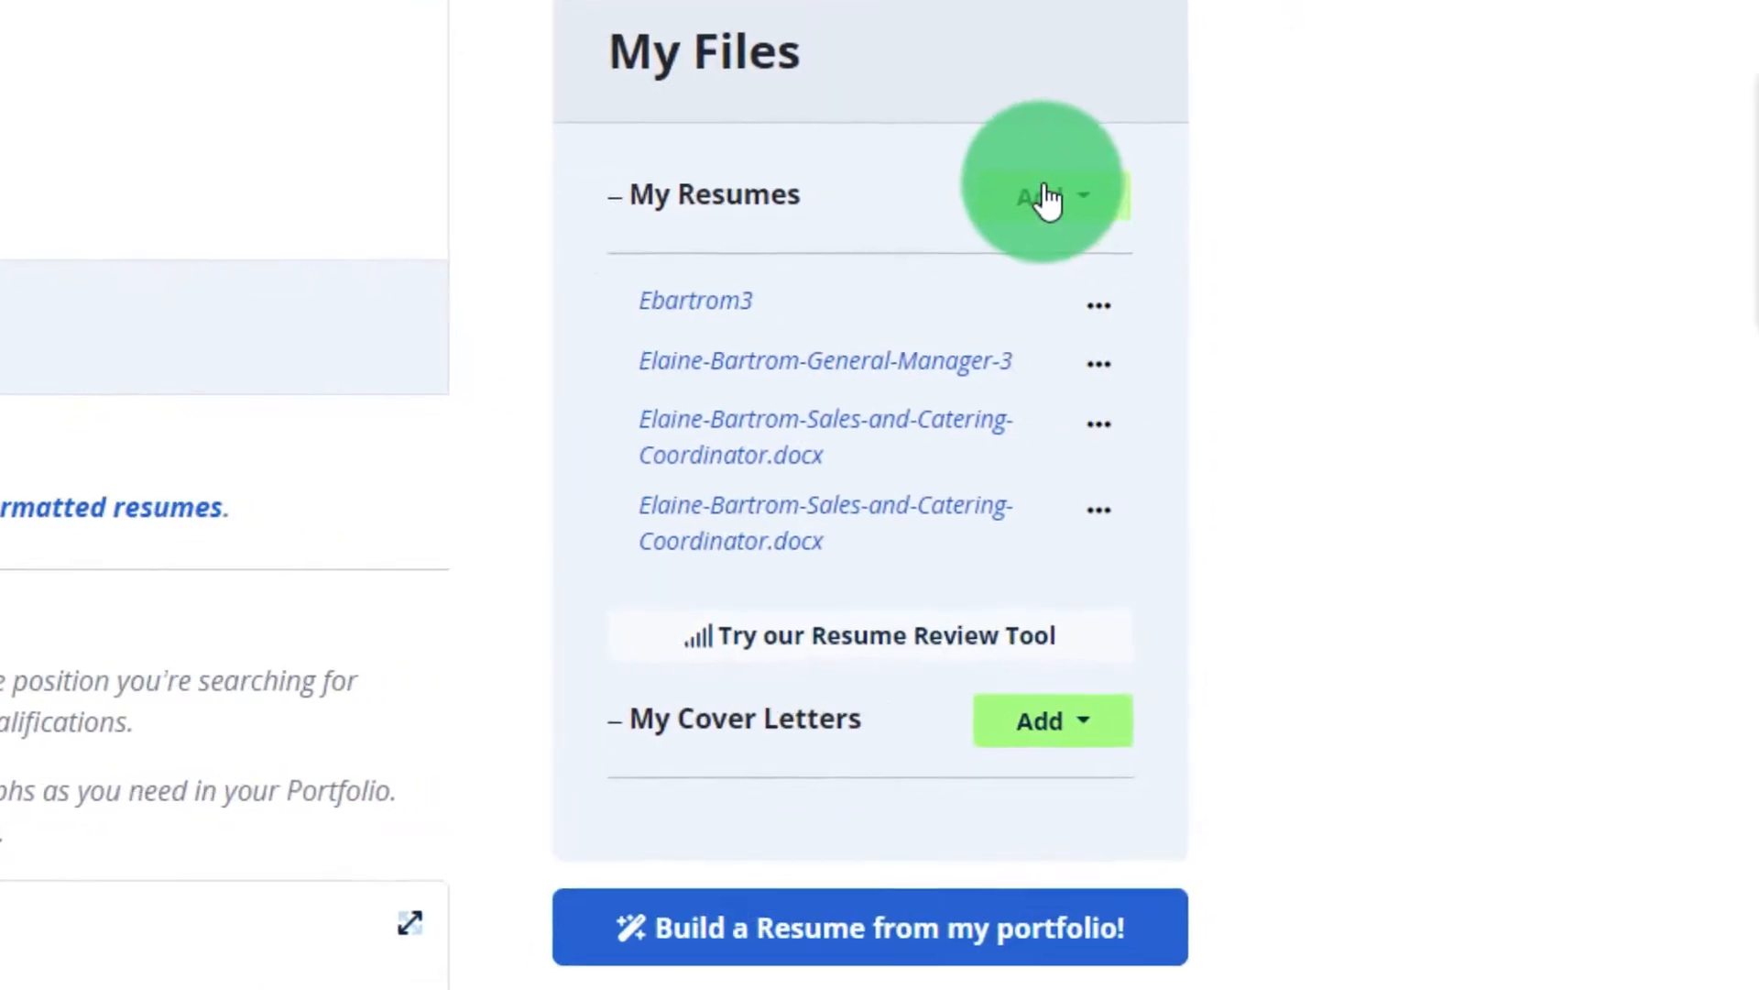
{"action": "left_click", "coordinate": [1528, 401]}
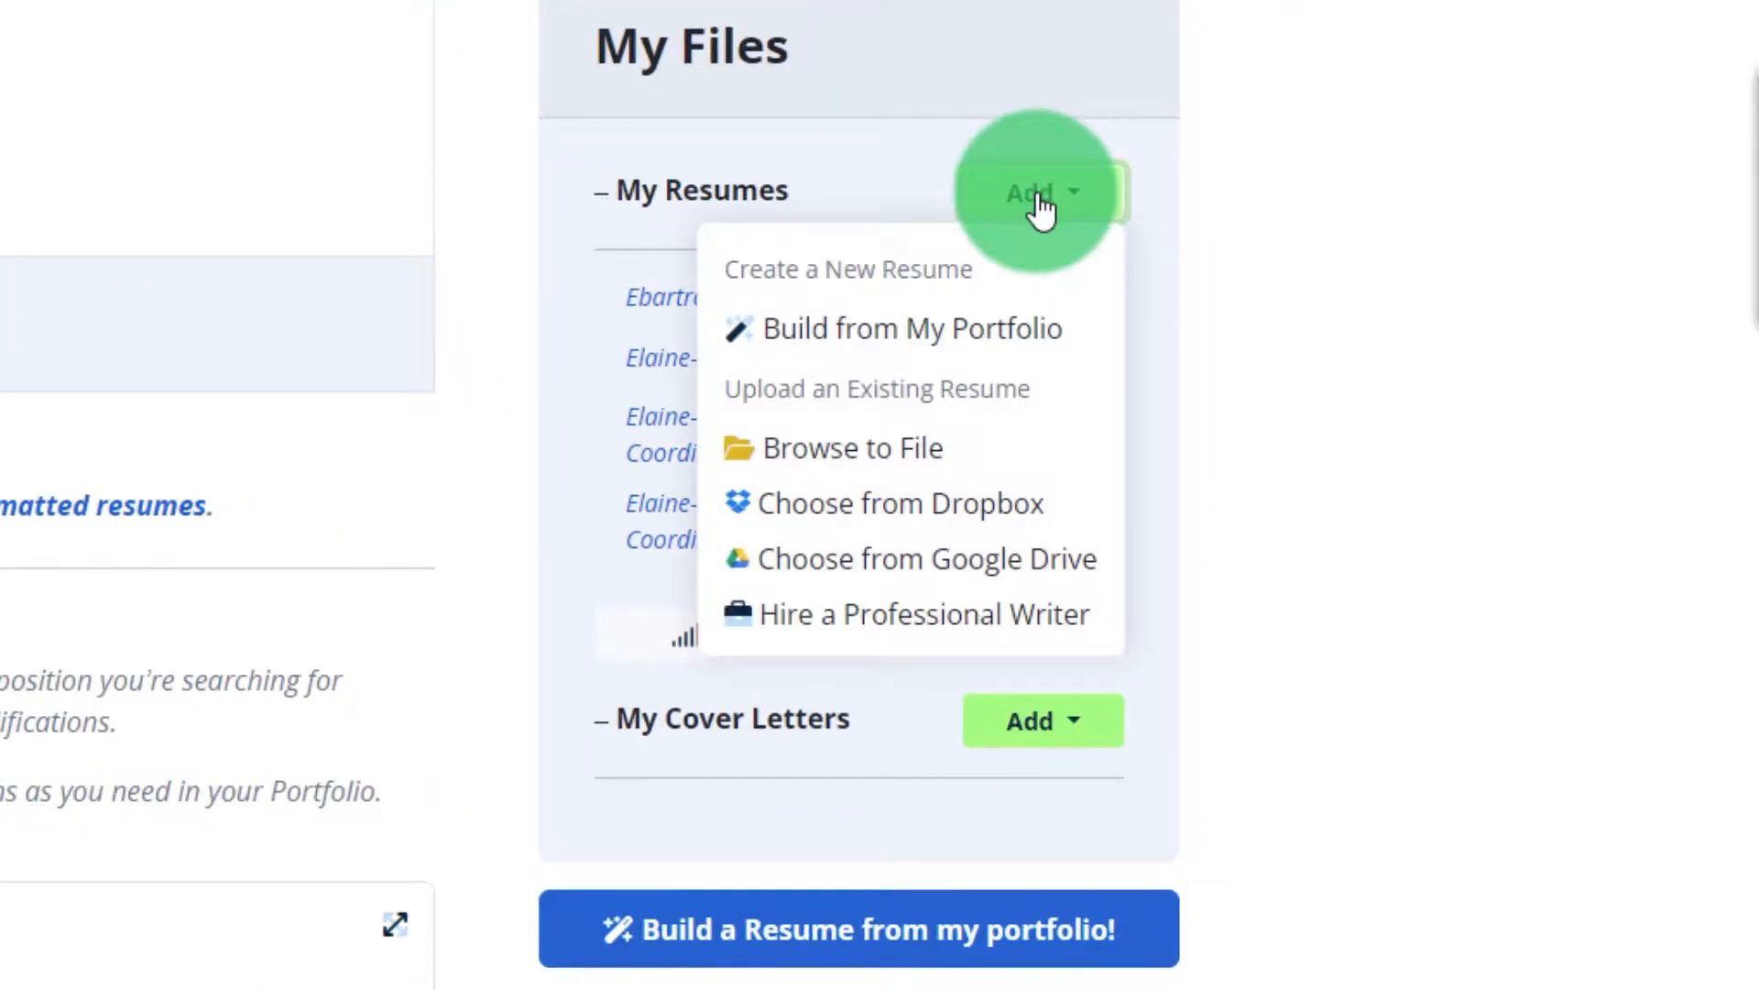
{"action": "left_click", "coordinate": [930, 346]}
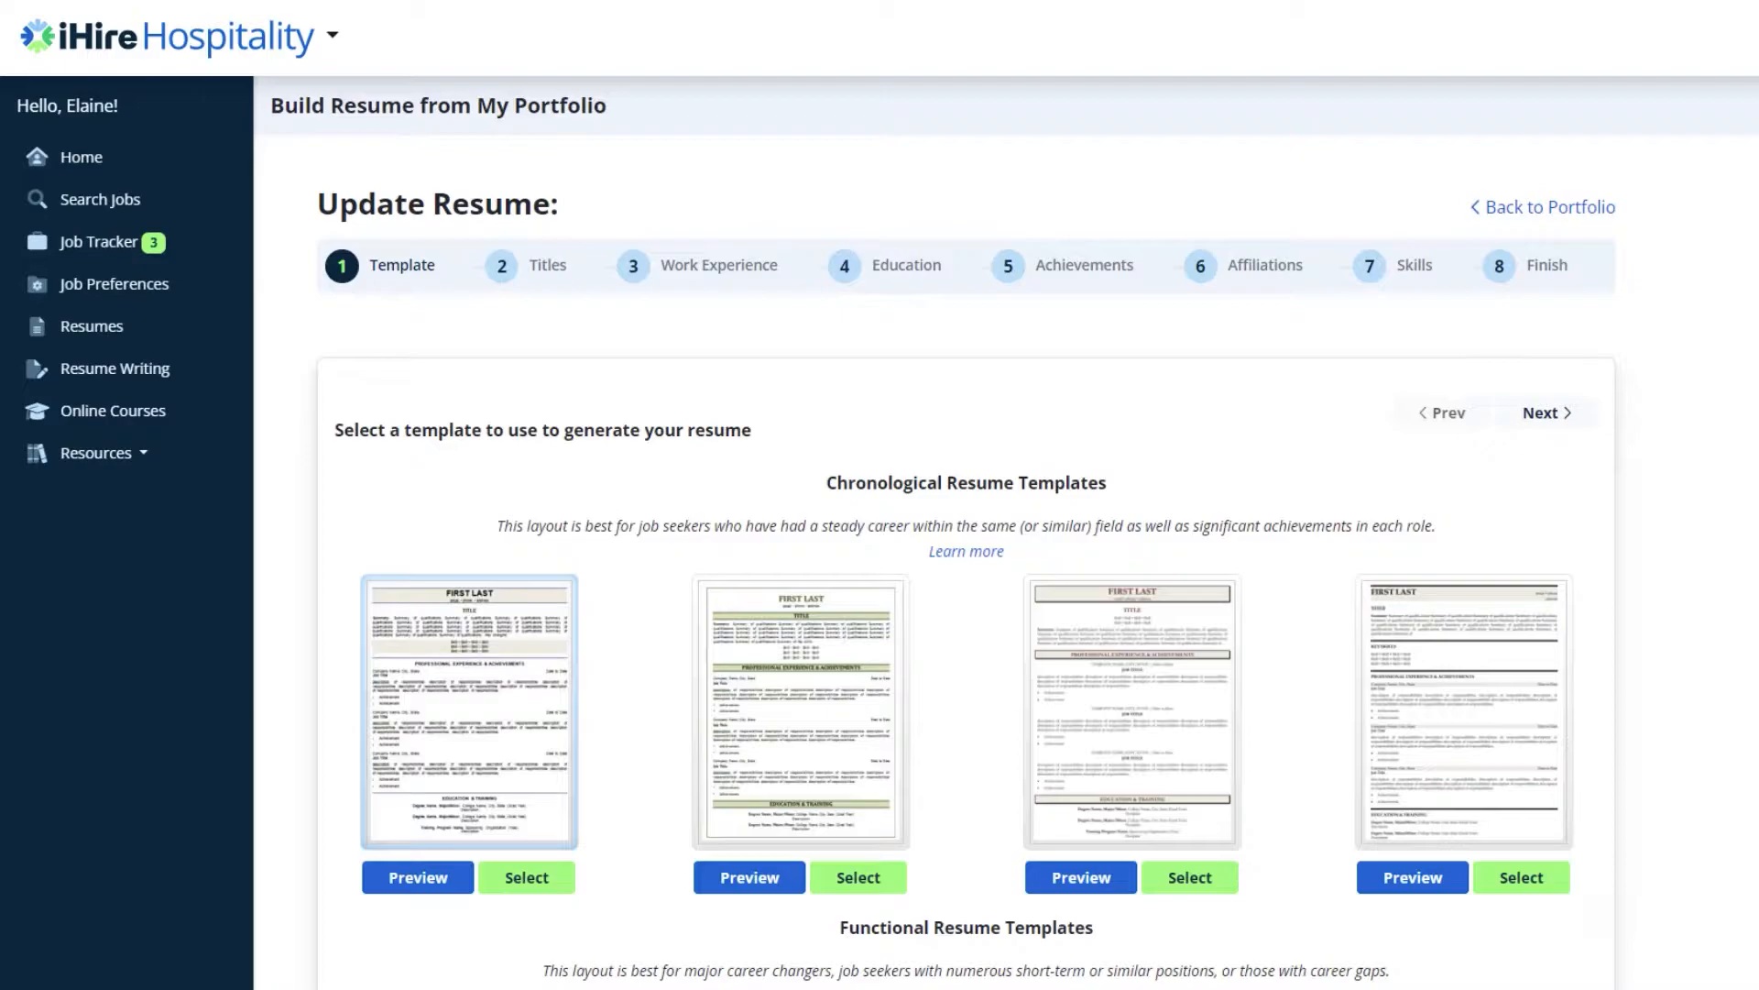
Browse the resume templates offered for building from the portfolio.
{"action": "scroll", "coordinate": [1006, 532], "scroll_direction": "down", "scroll_amount": 9}
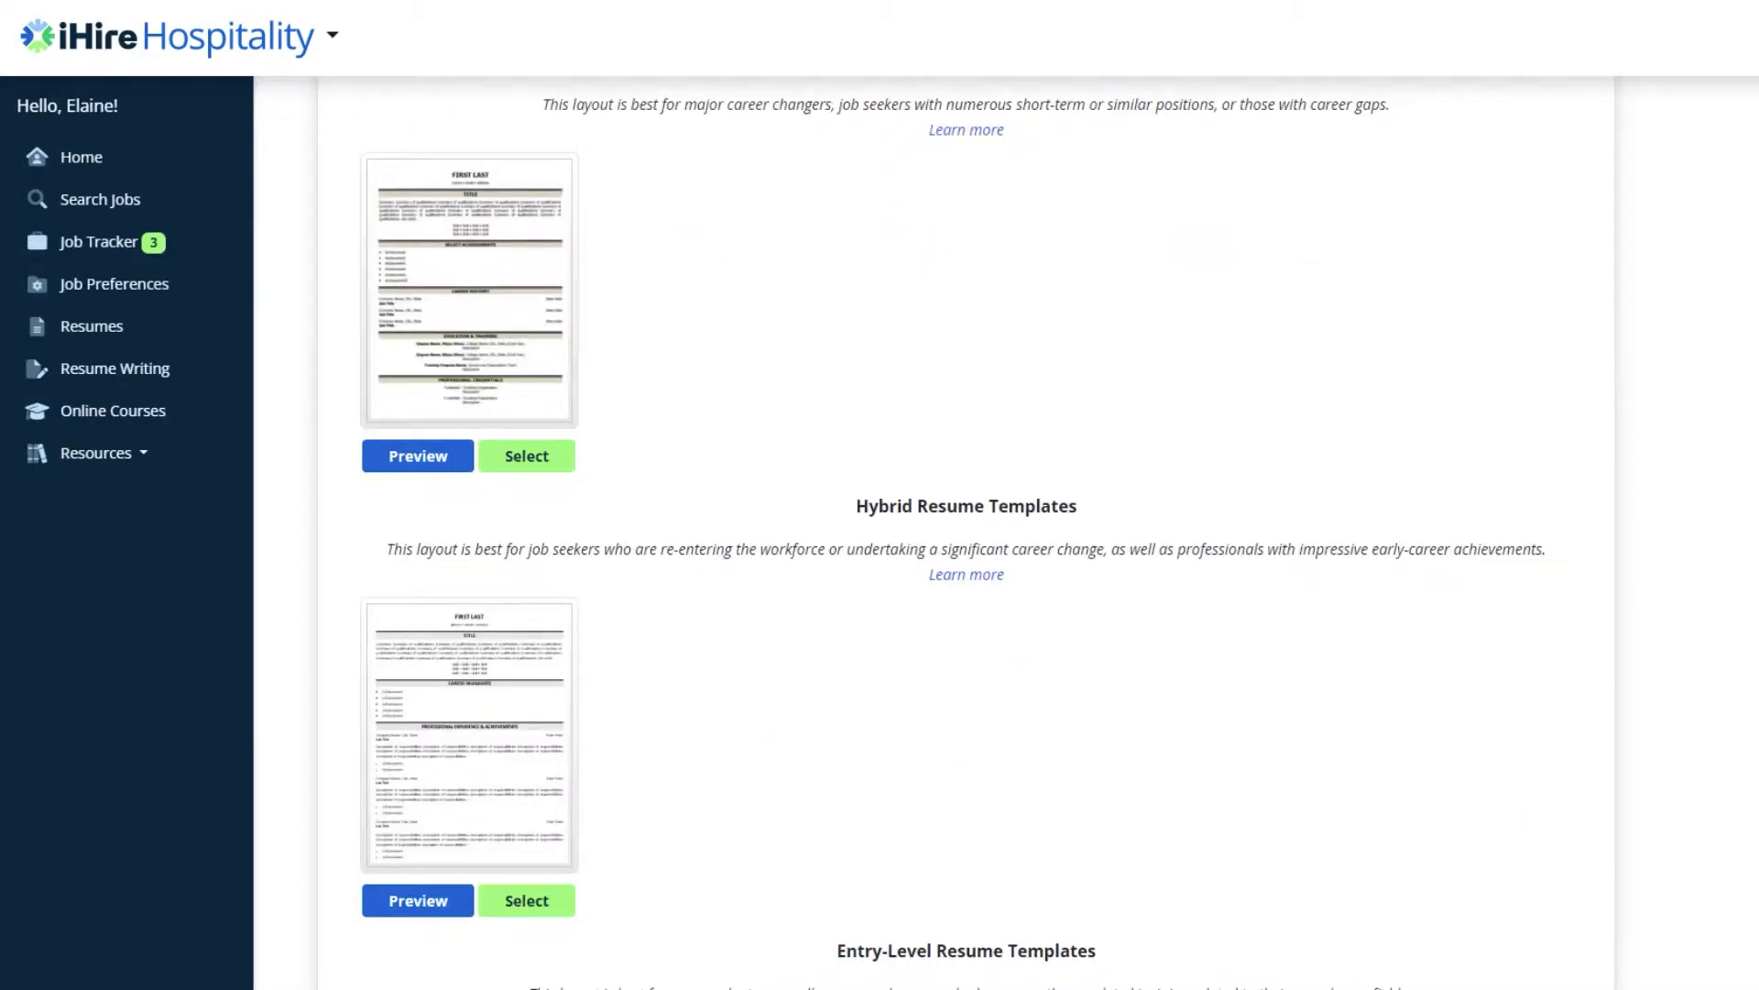
{"action": "scroll", "coordinate": [966, 532], "scroll_direction": "down", "scroll_amount": 8}
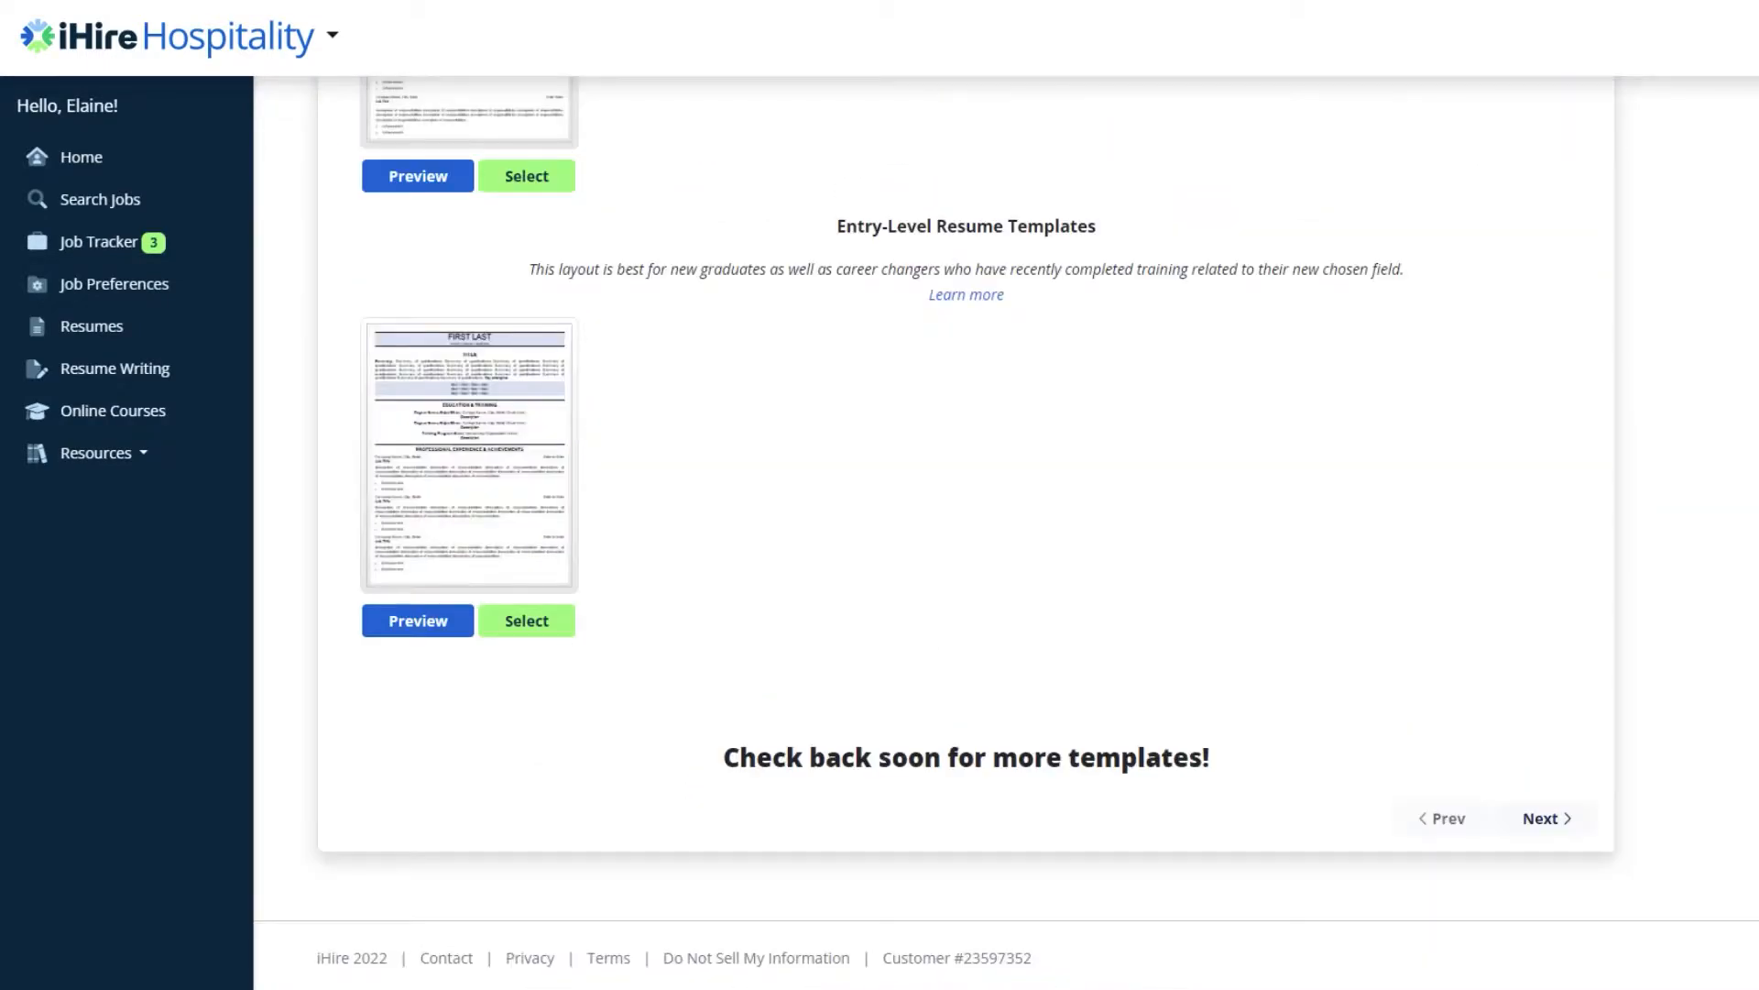
{"action": "scroll", "coordinate": [968, 553], "scroll_direction": "up", "scroll_amount": 17}
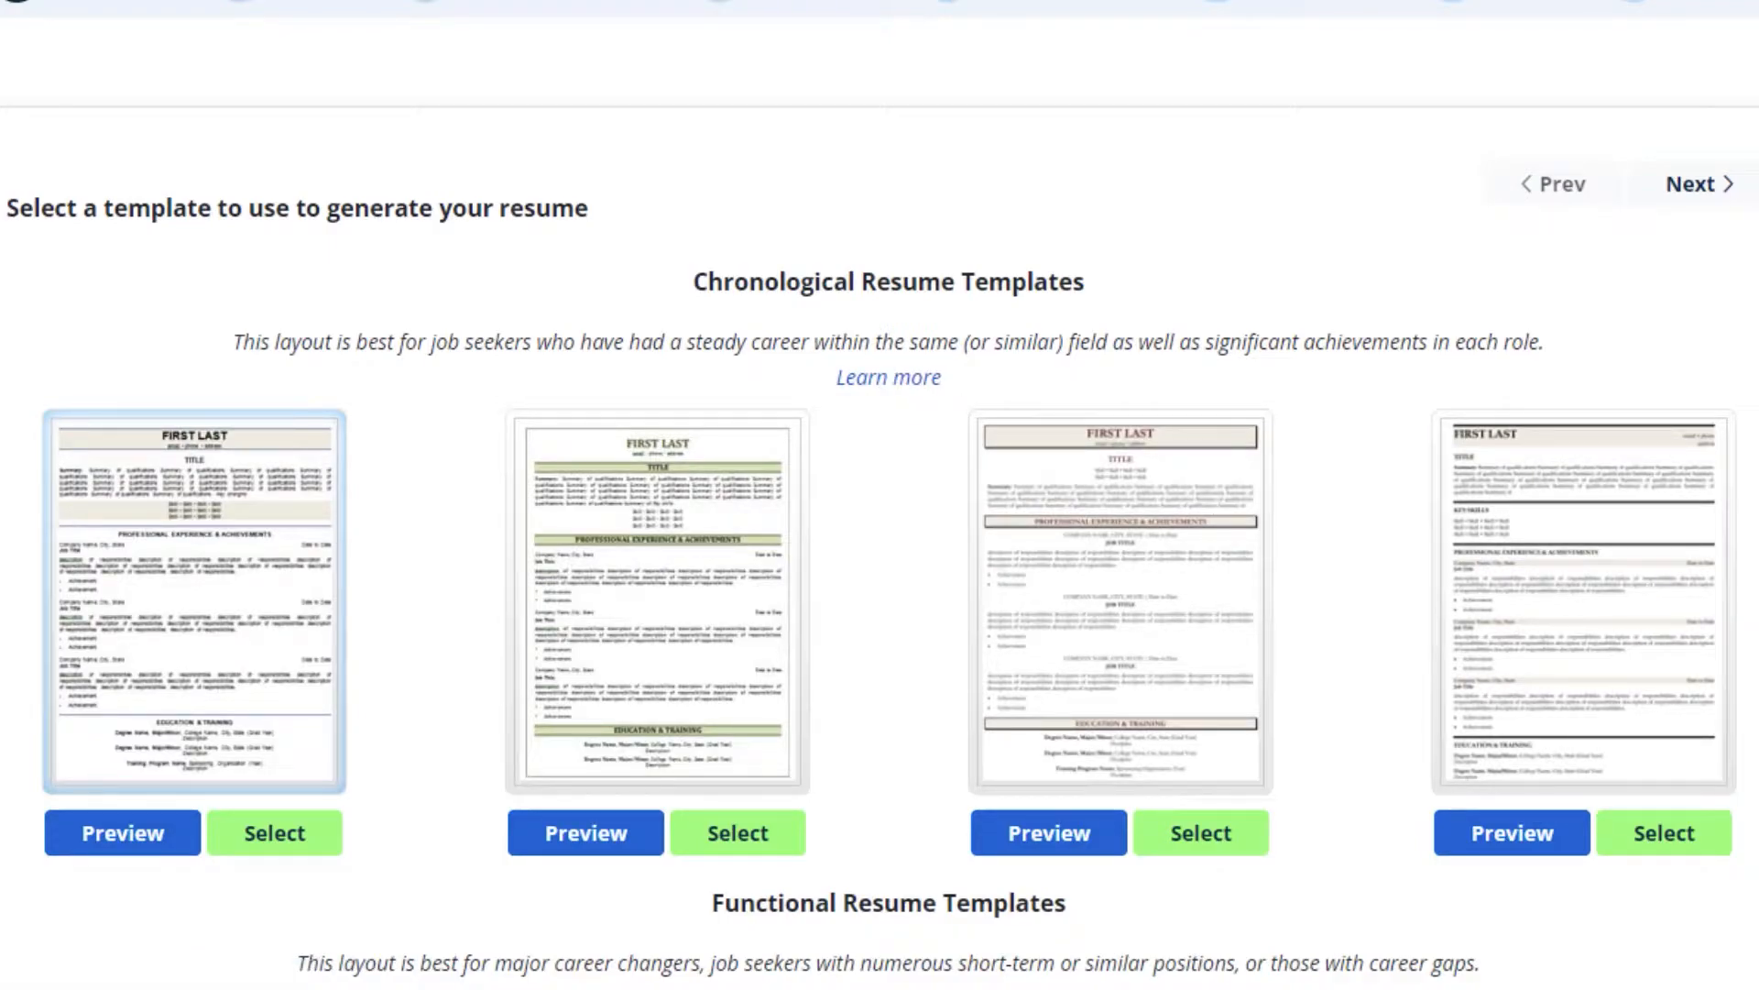
{"action": "scroll", "coordinate": [879, 494], "scroll_direction": "down", "scroll_amount": 12}
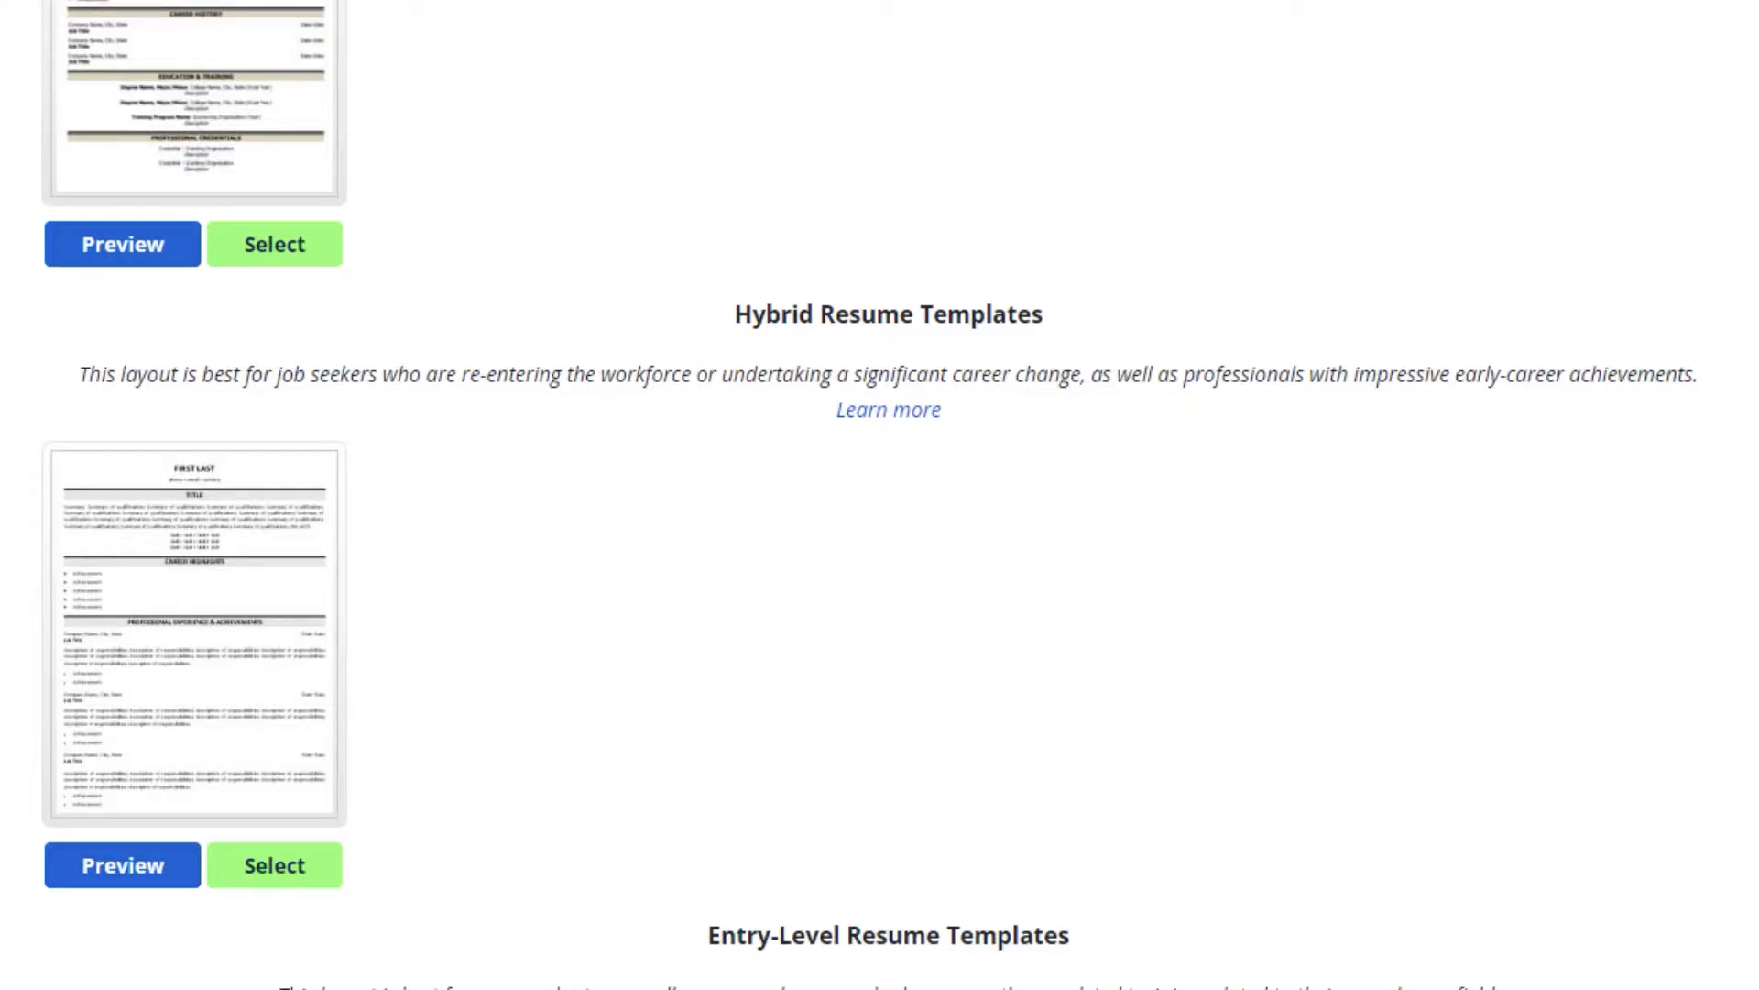
{"action": "scroll", "coordinate": [880, 495], "scroll_direction": "up", "scroll_amount": 15}
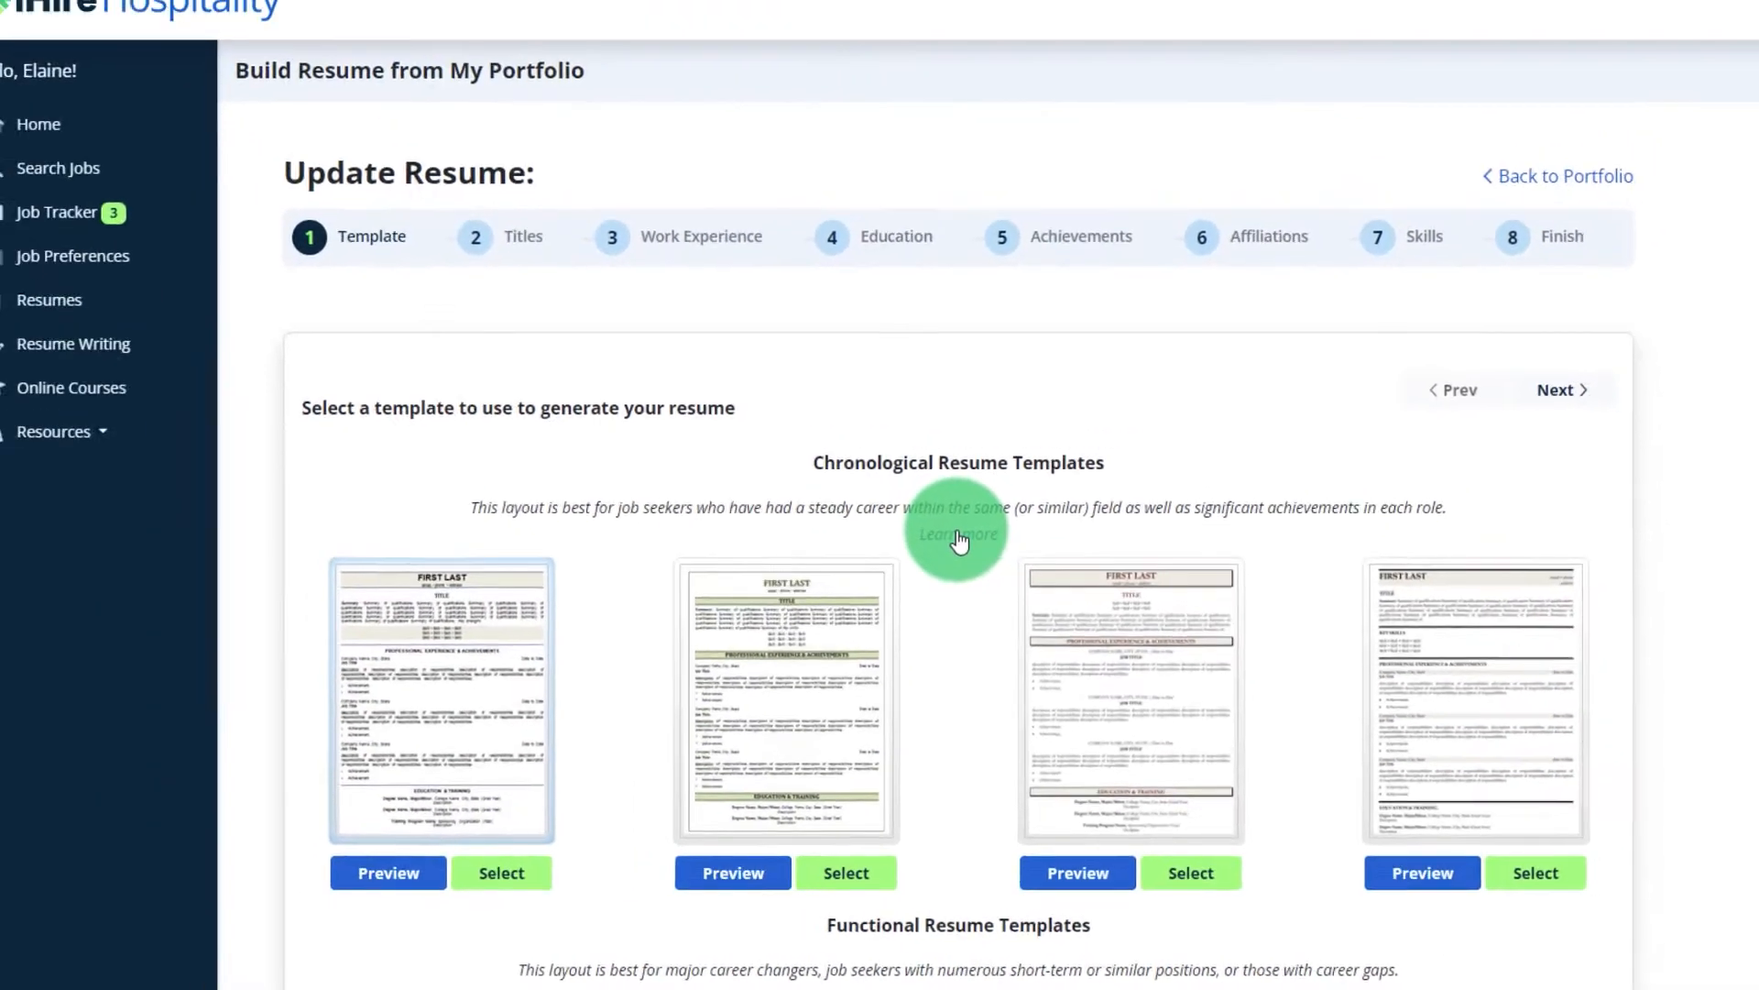
Read about the resume layout types and preview the first chronological template.
{"action": "left_click", "coordinate": [889, 385]}
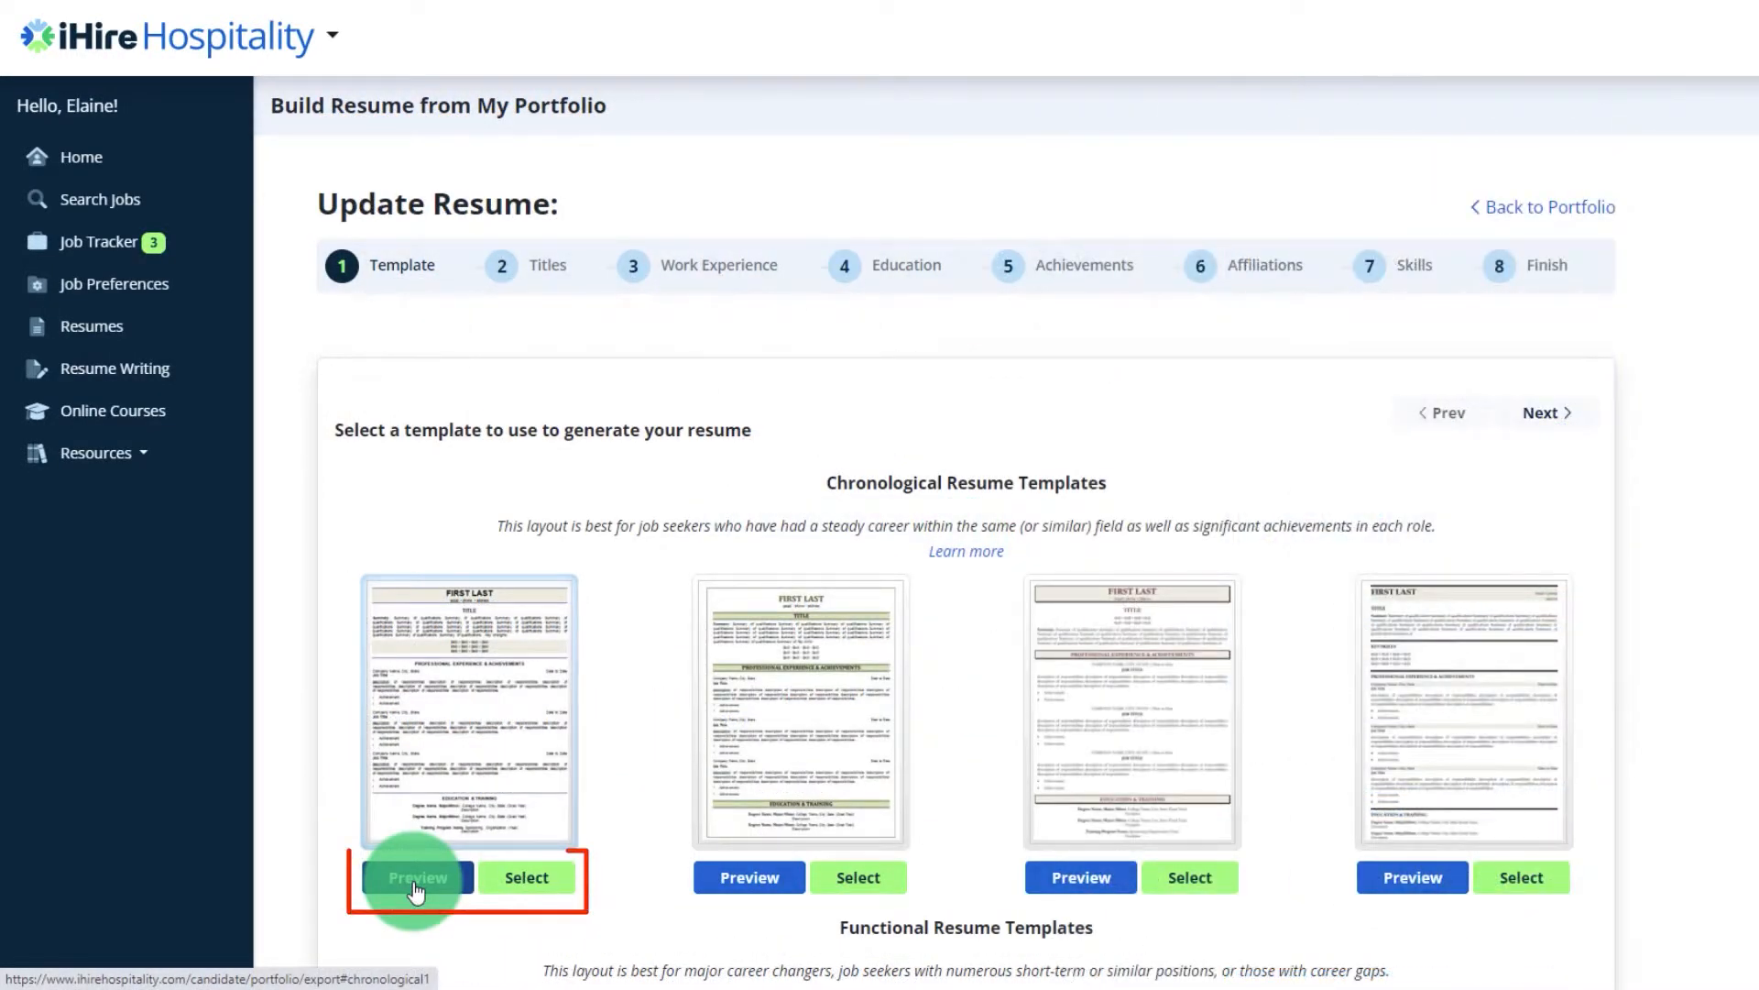
{"action": "left_click", "coordinate": [415, 880]}
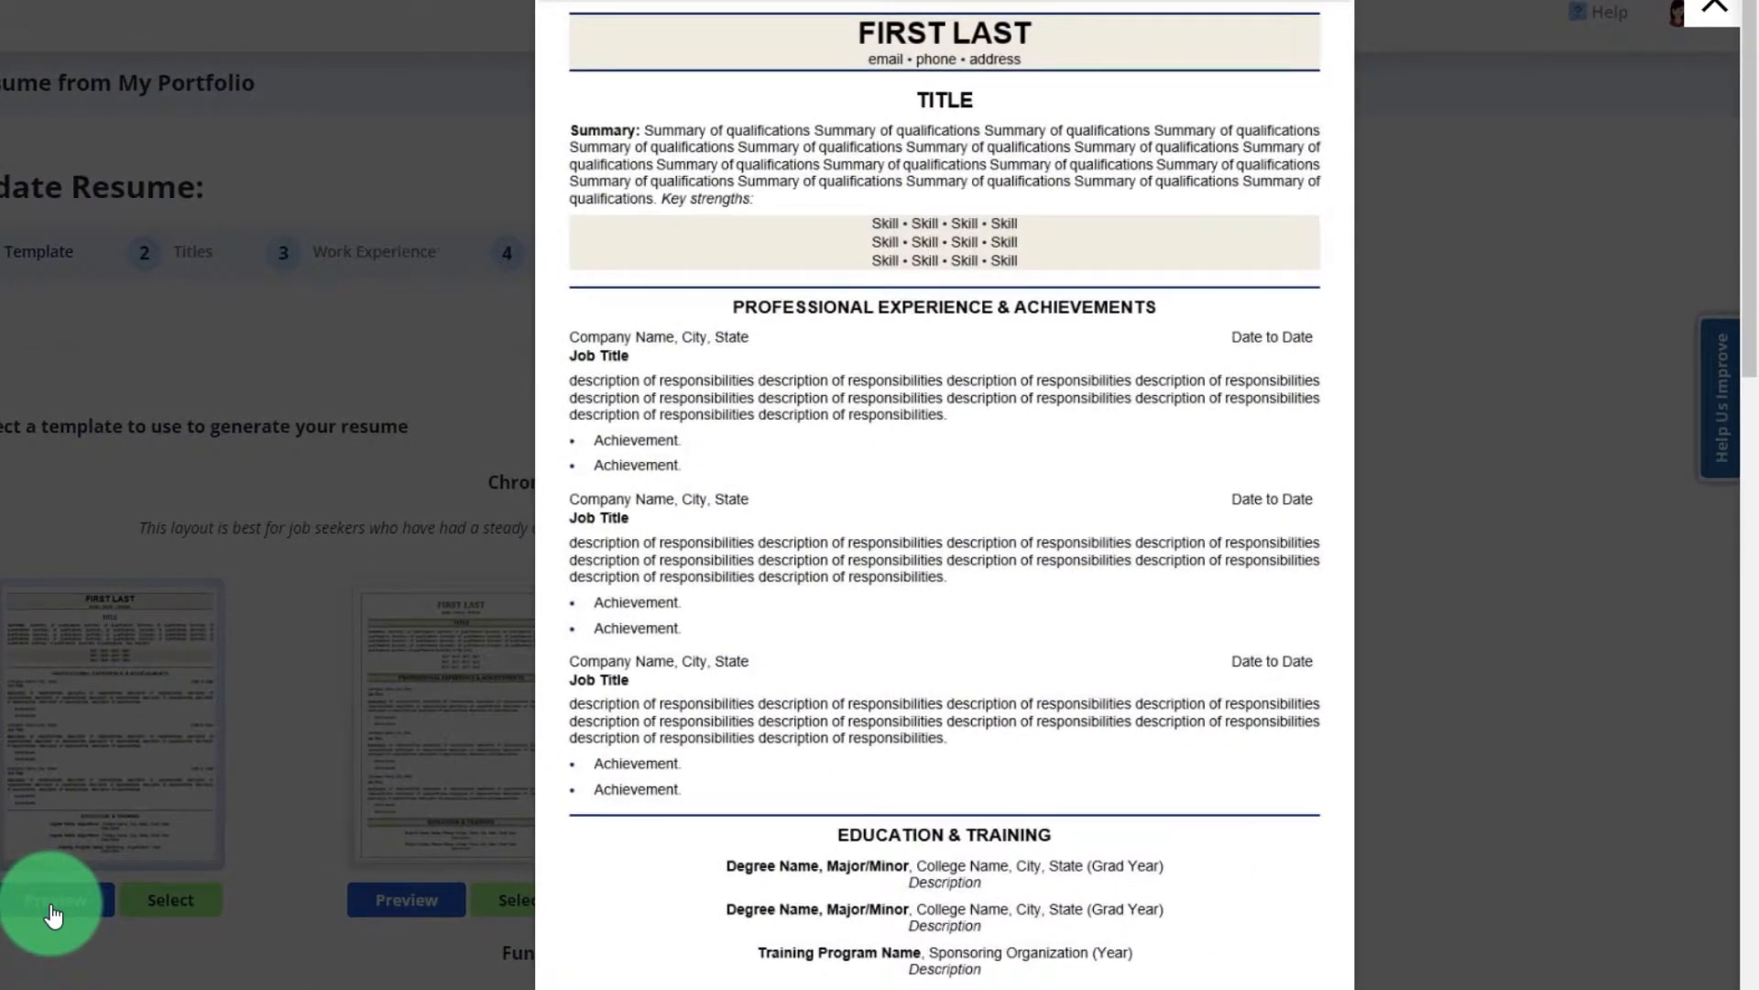
{"action": "left_click", "coordinate": [52, 913]}
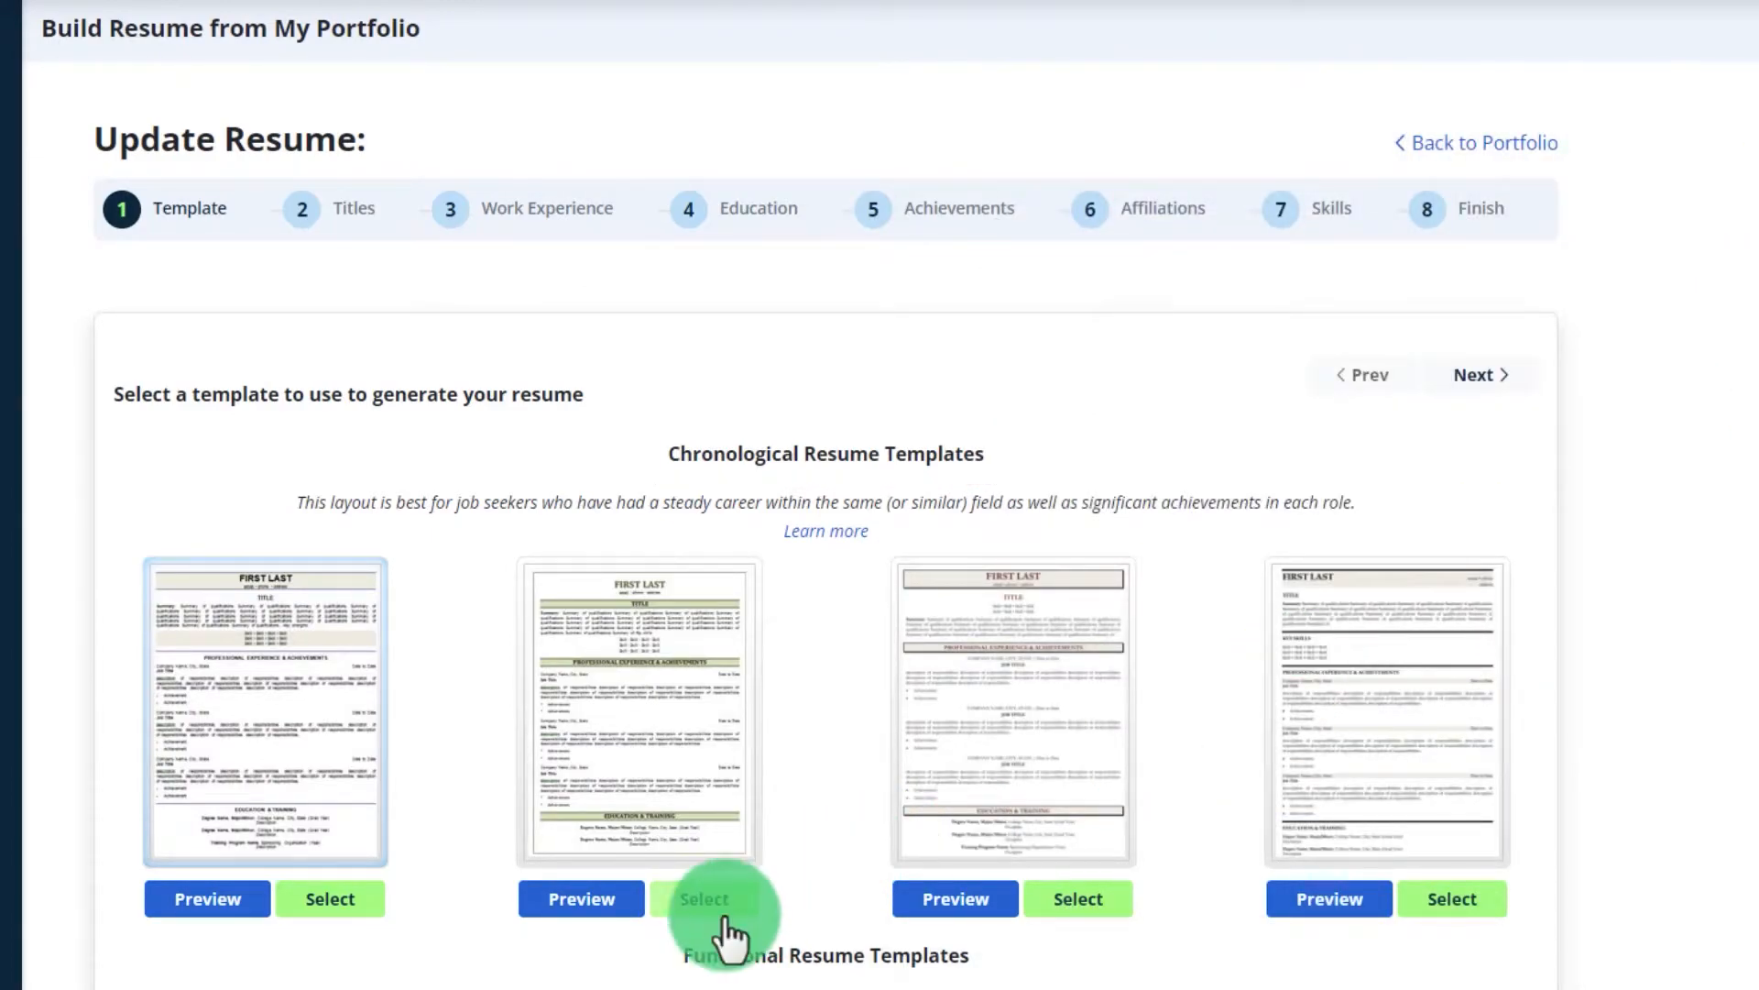
Select the second chronological template, keep the General Manager title, and include the Assistant Manager/Kitchen Manager job.
{"action": "left_click", "coordinate": [701, 903]}
{"action": "left_click", "coordinate": [355, 225]}
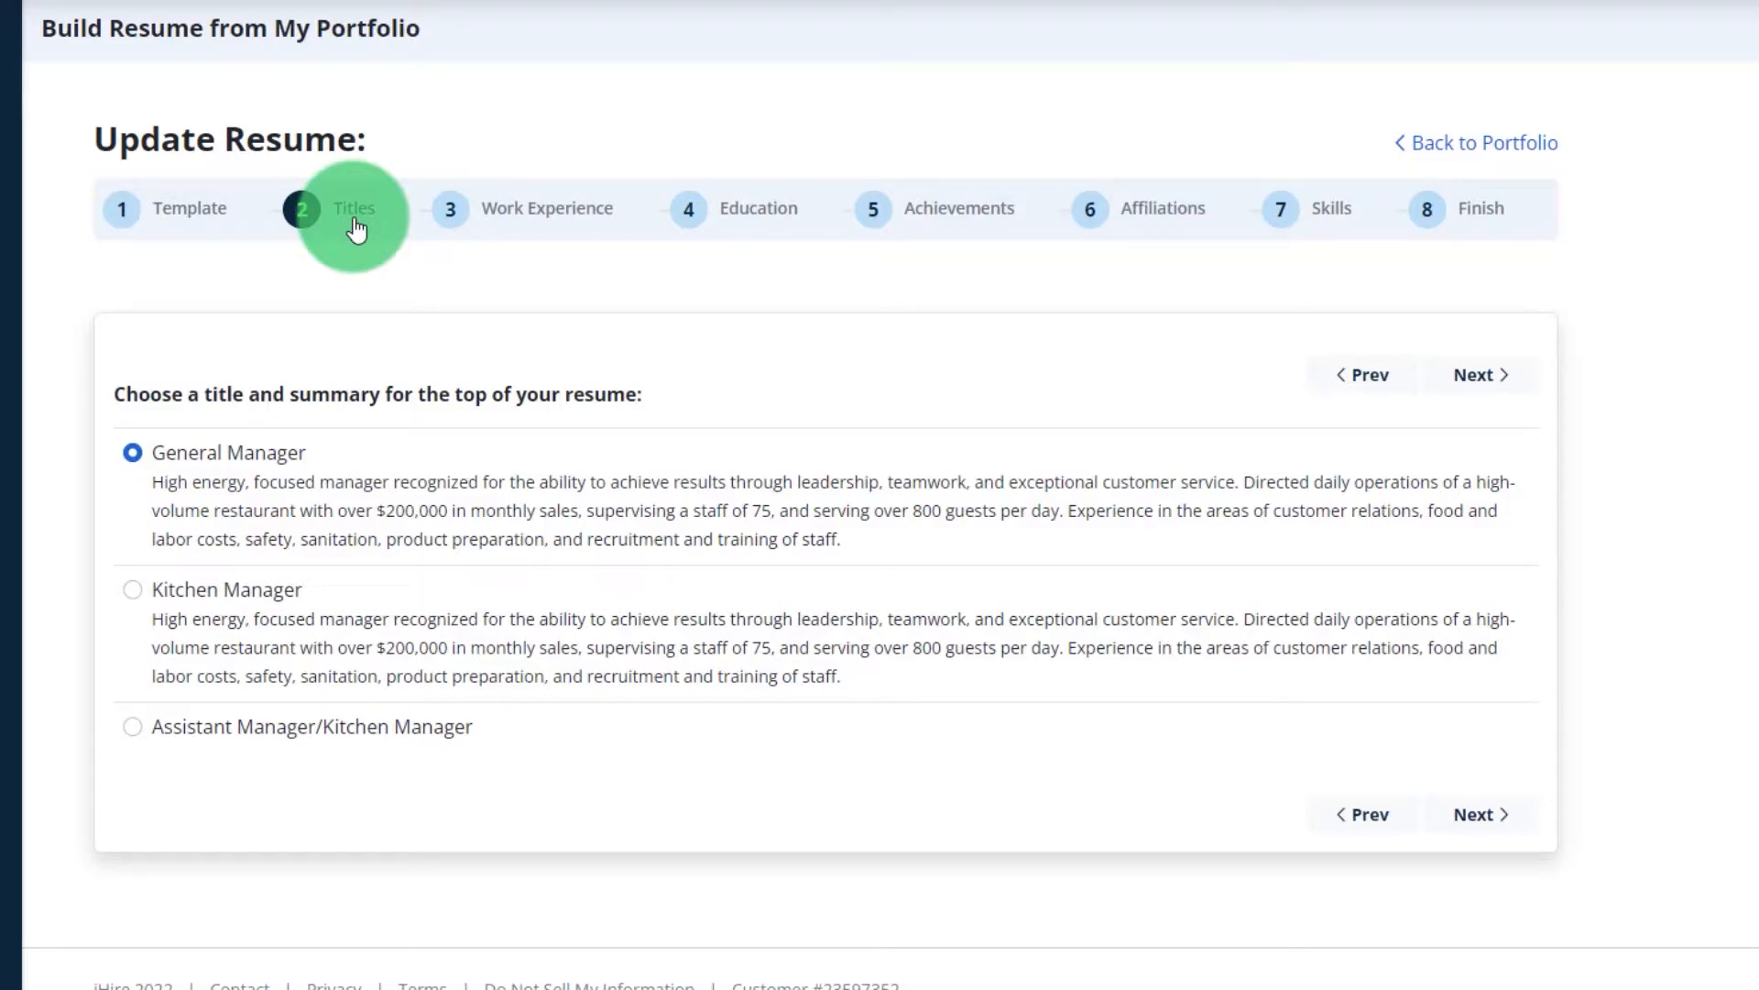
{"action": "left_click", "coordinate": [1482, 377]}
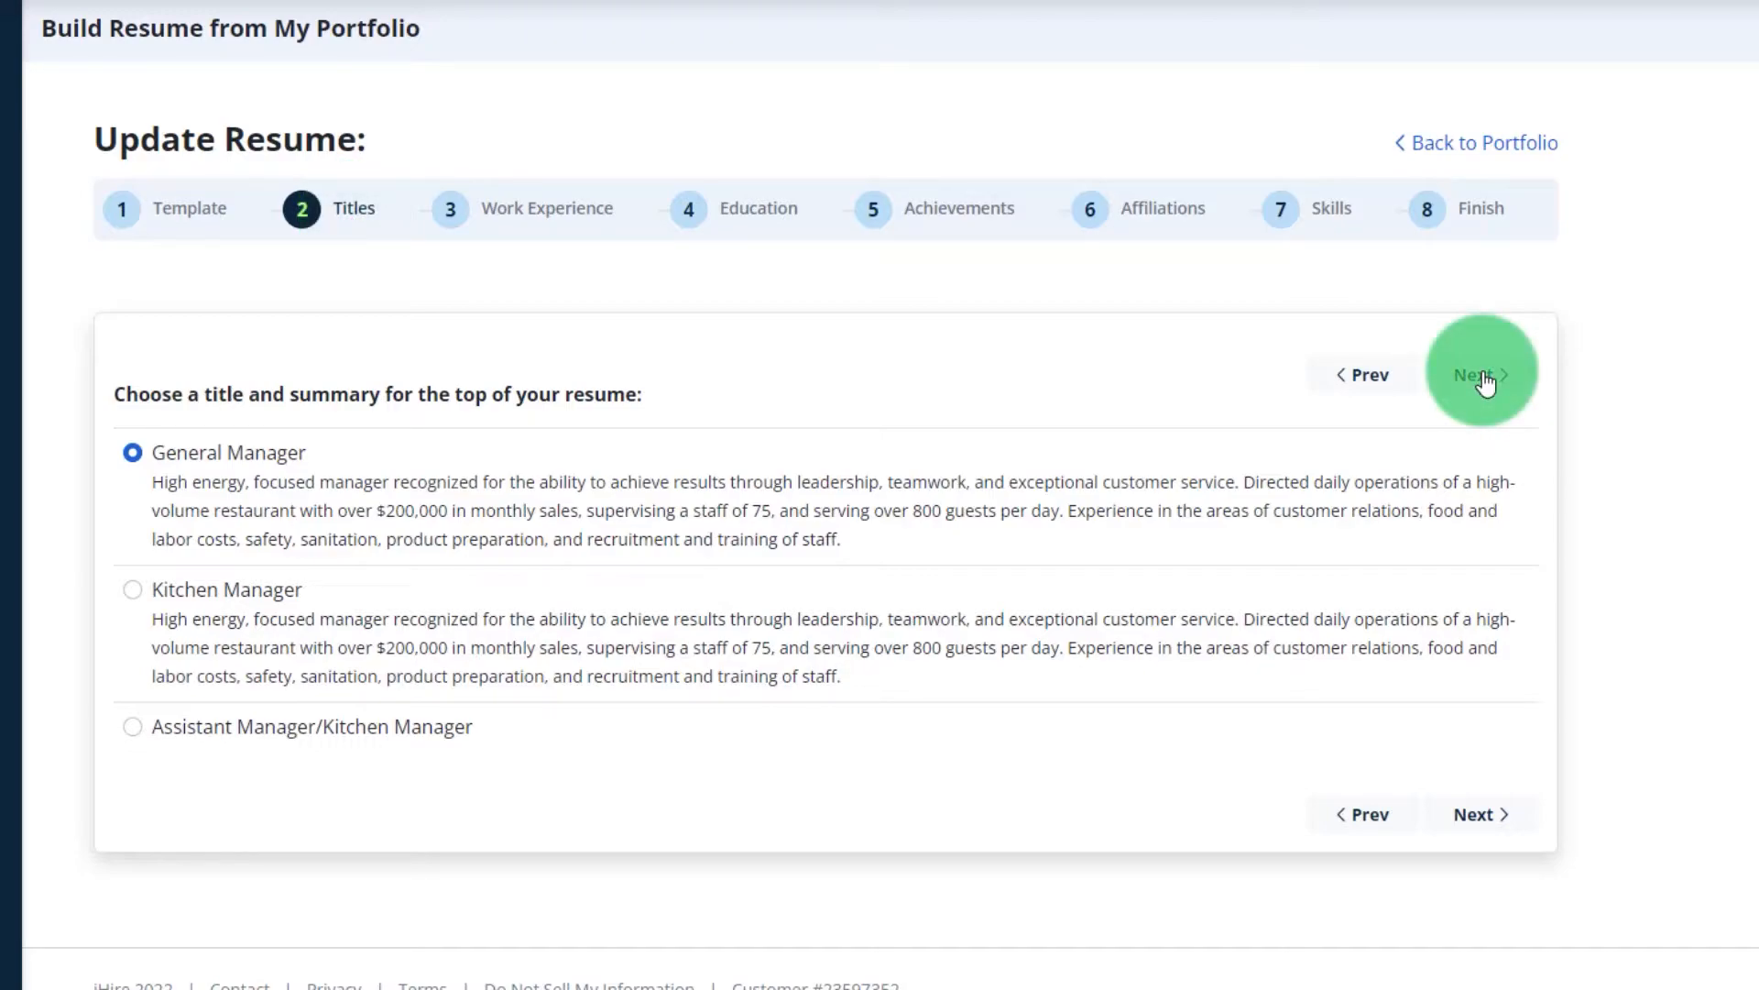
{"action": "left_click", "coordinate": [133, 360]}
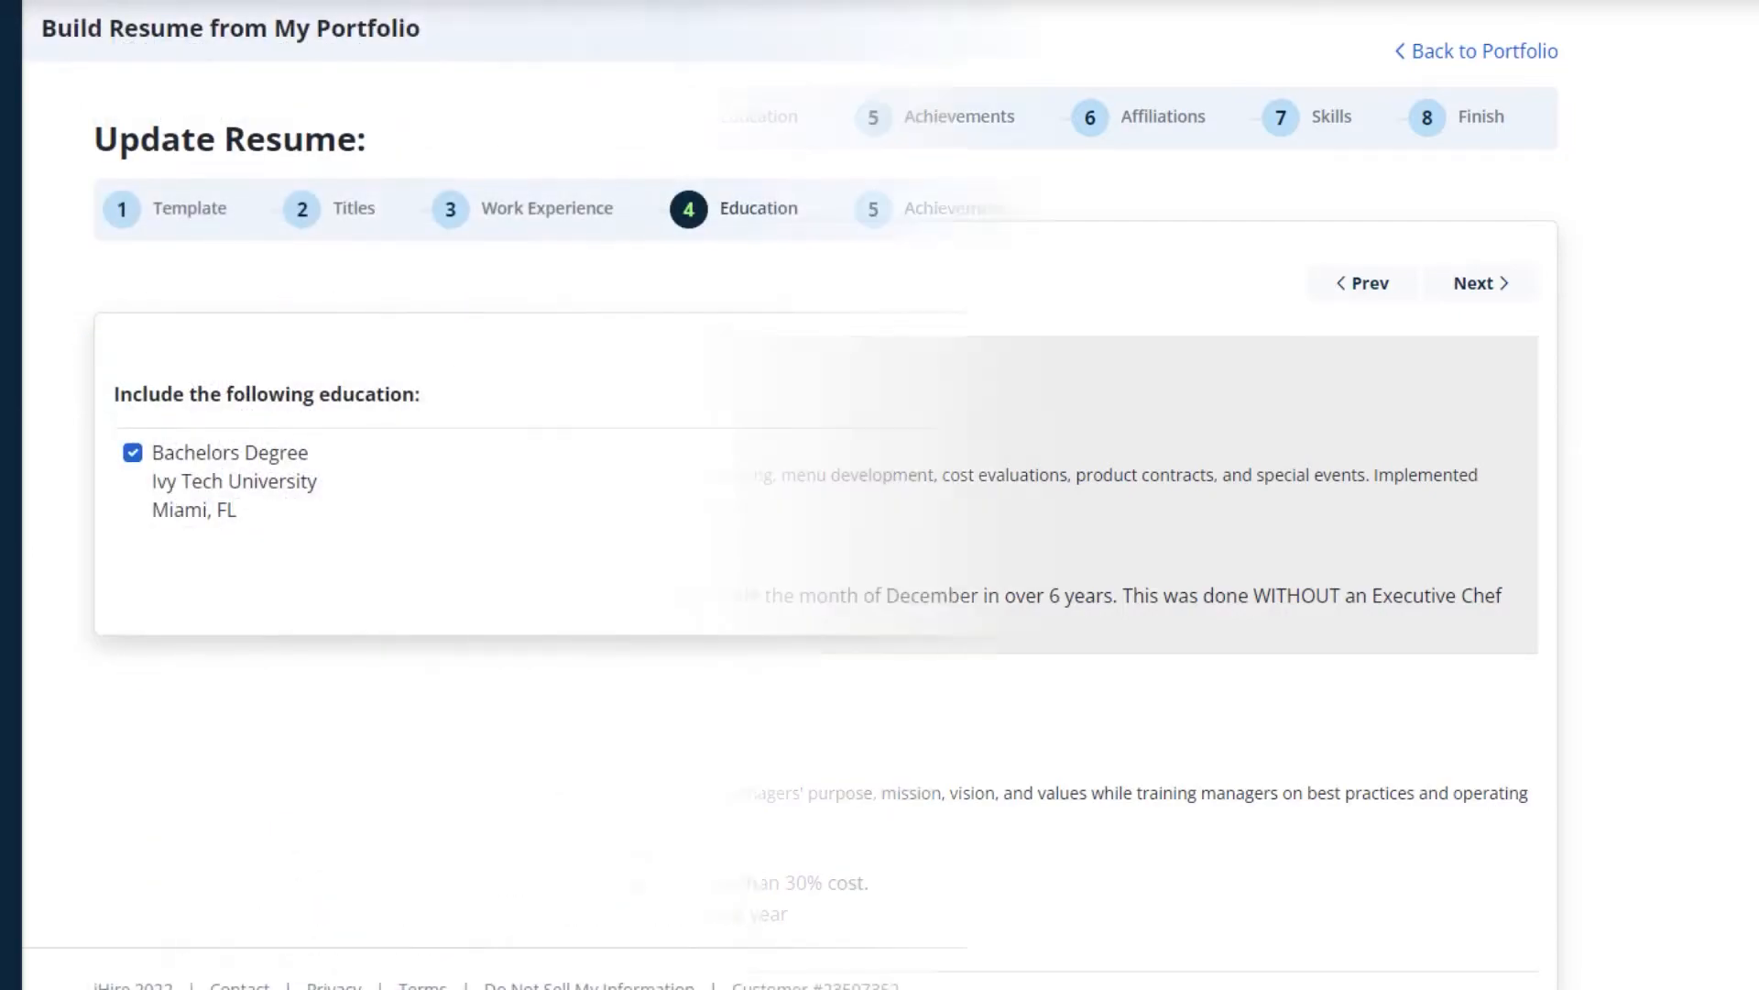
{"action": "left_click", "coordinate": [1506, 383]}
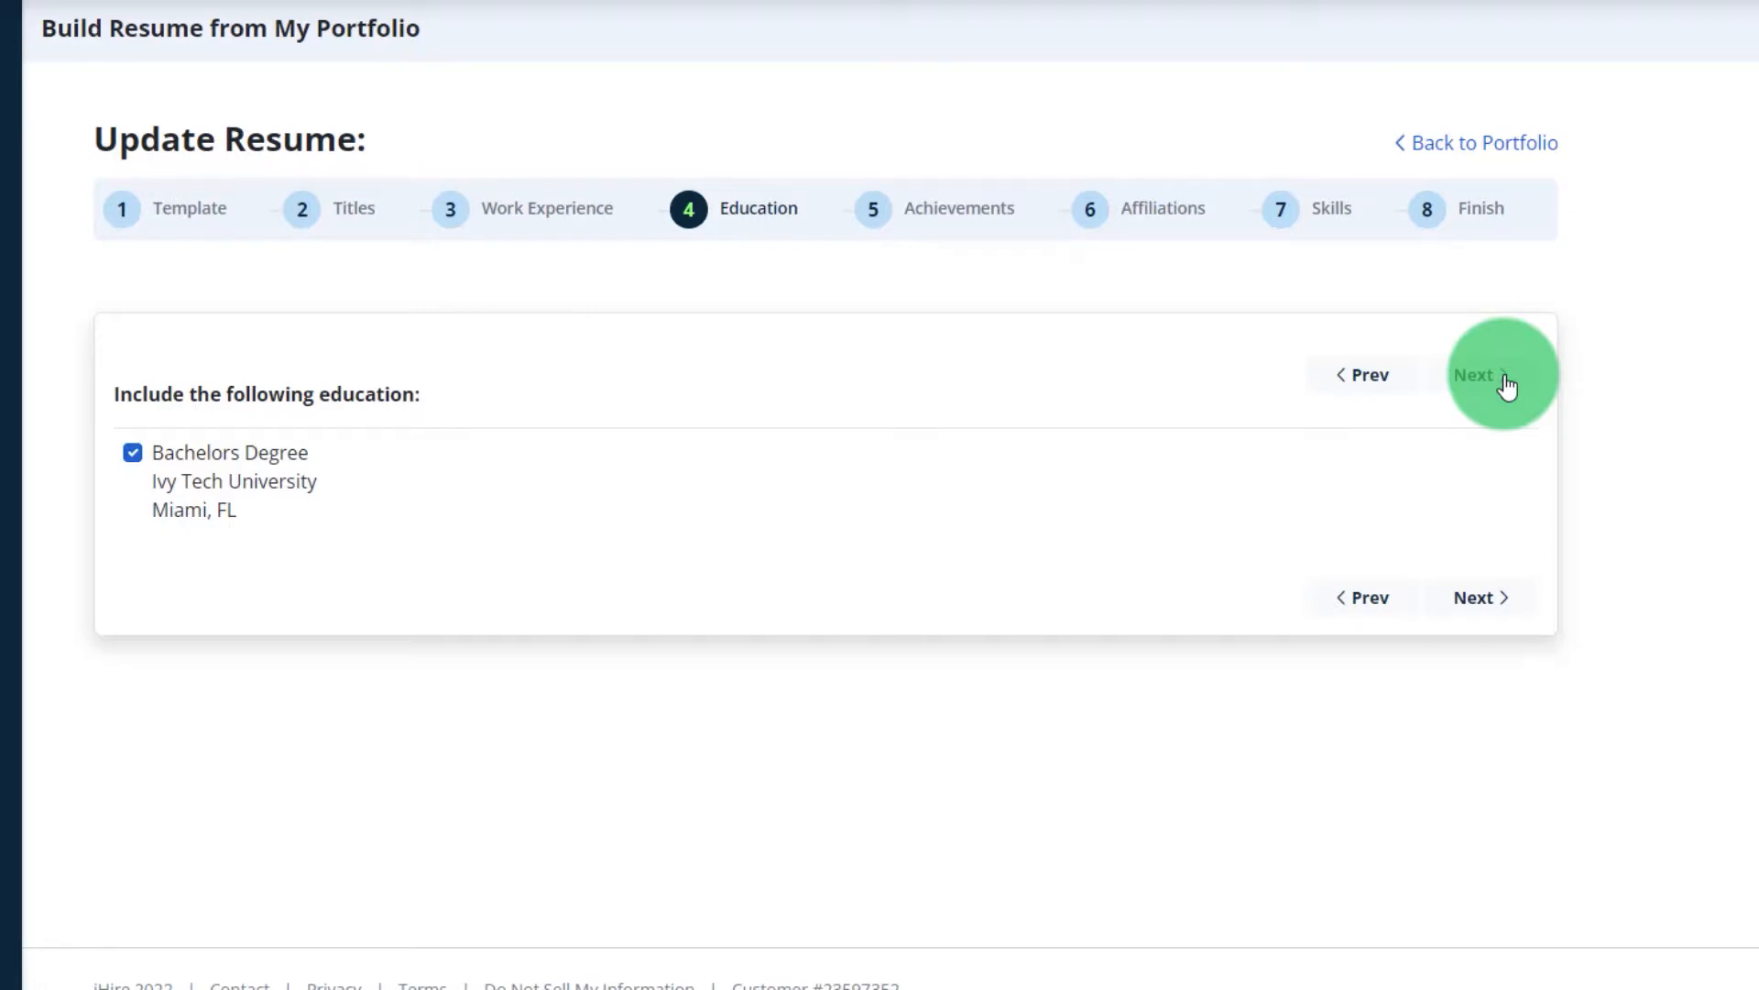
Keep the Bachelors Degree, all six achievements, the FRLA affiliation and every listed skill.
{"action": "left_click", "coordinate": [1506, 383]}
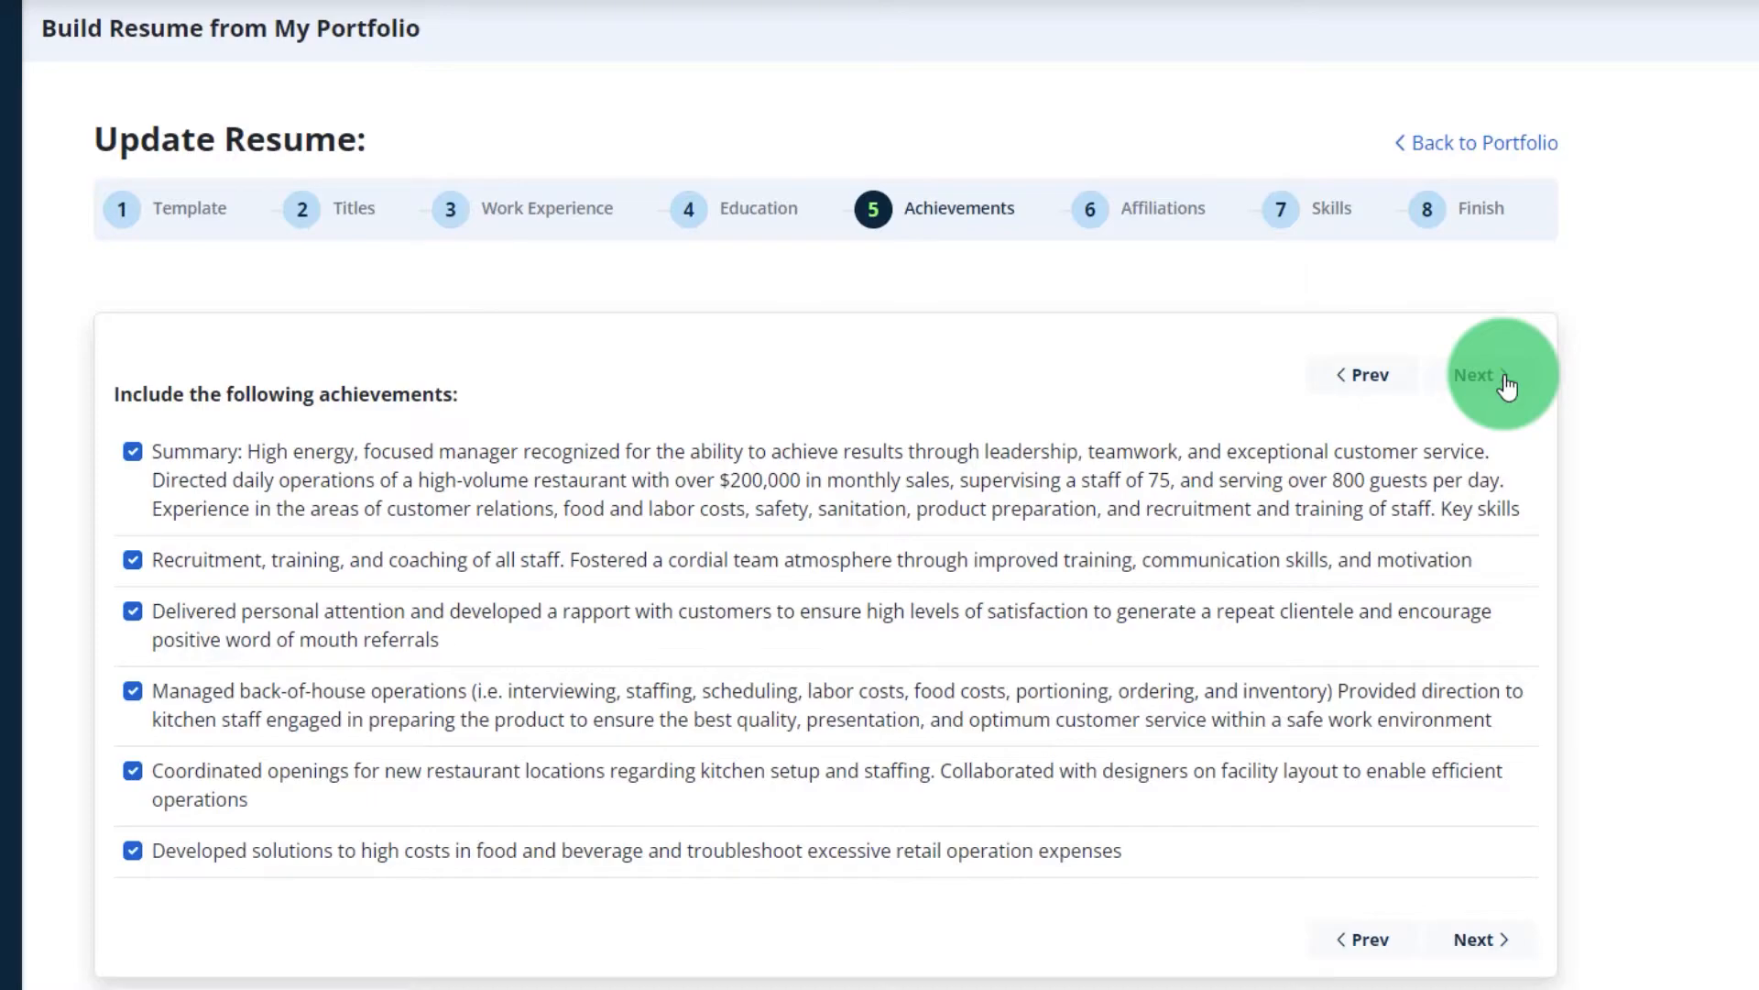
{"action": "left_click", "coordinate": [1505, 383]}
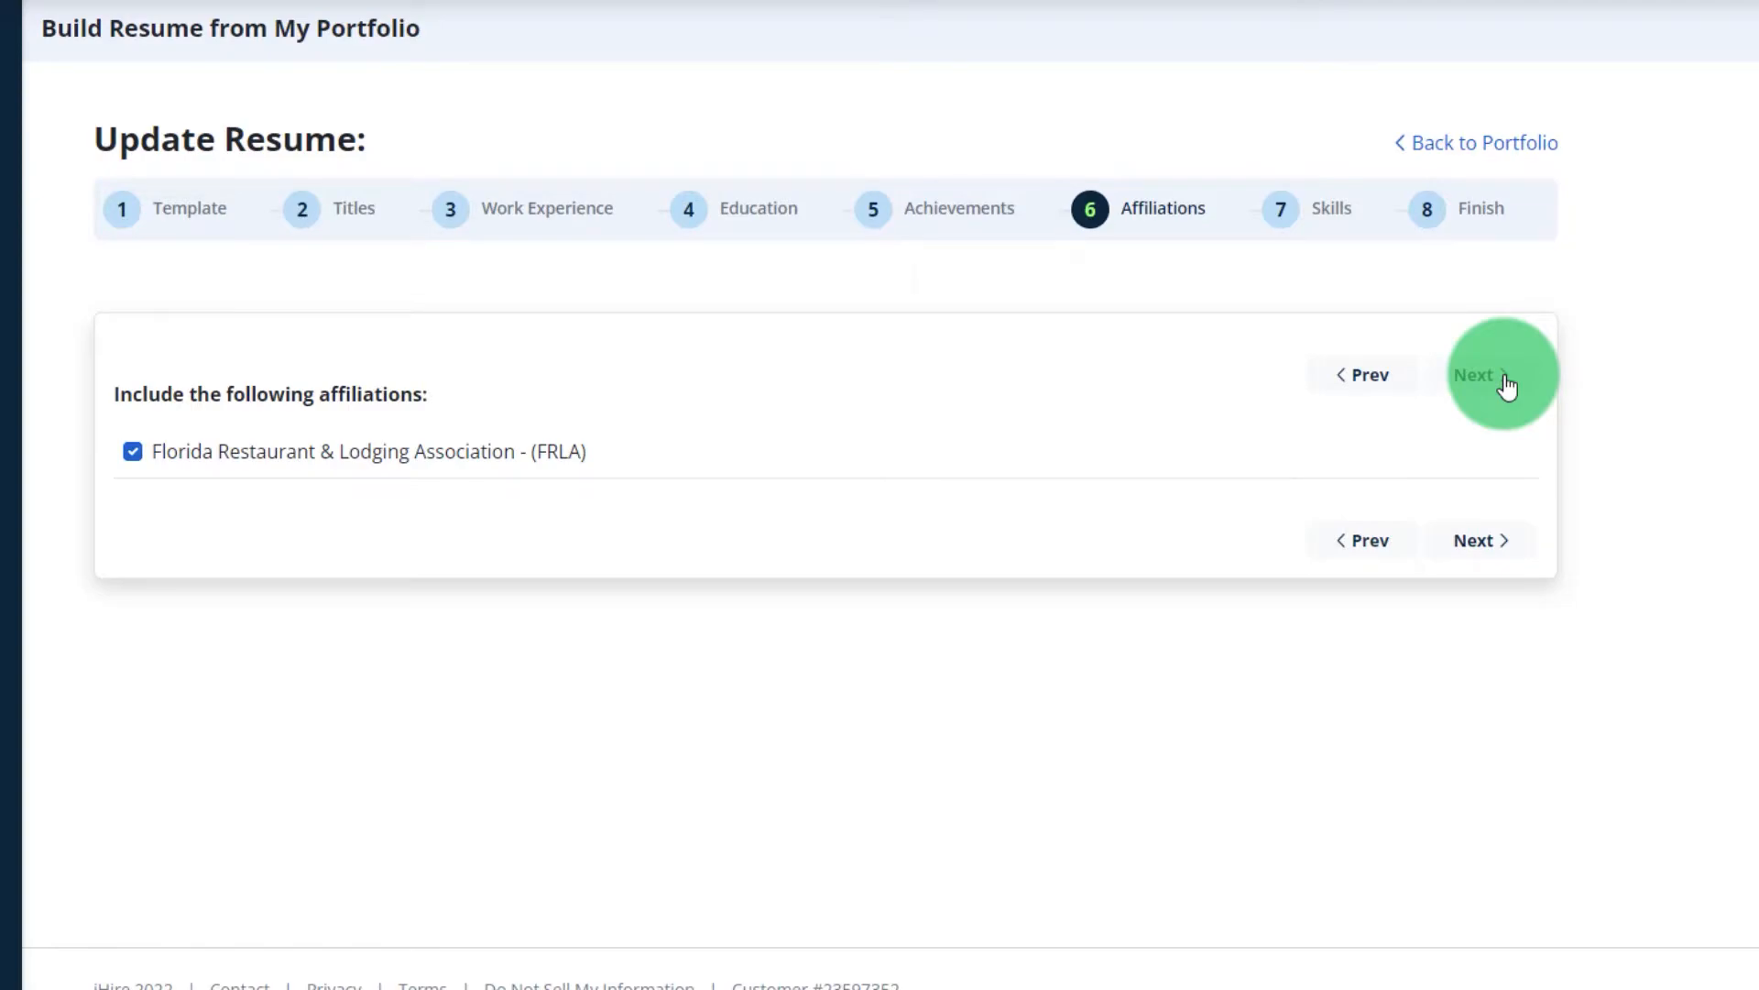
{"action": "left_click", "coordinate": [1508, 385]}
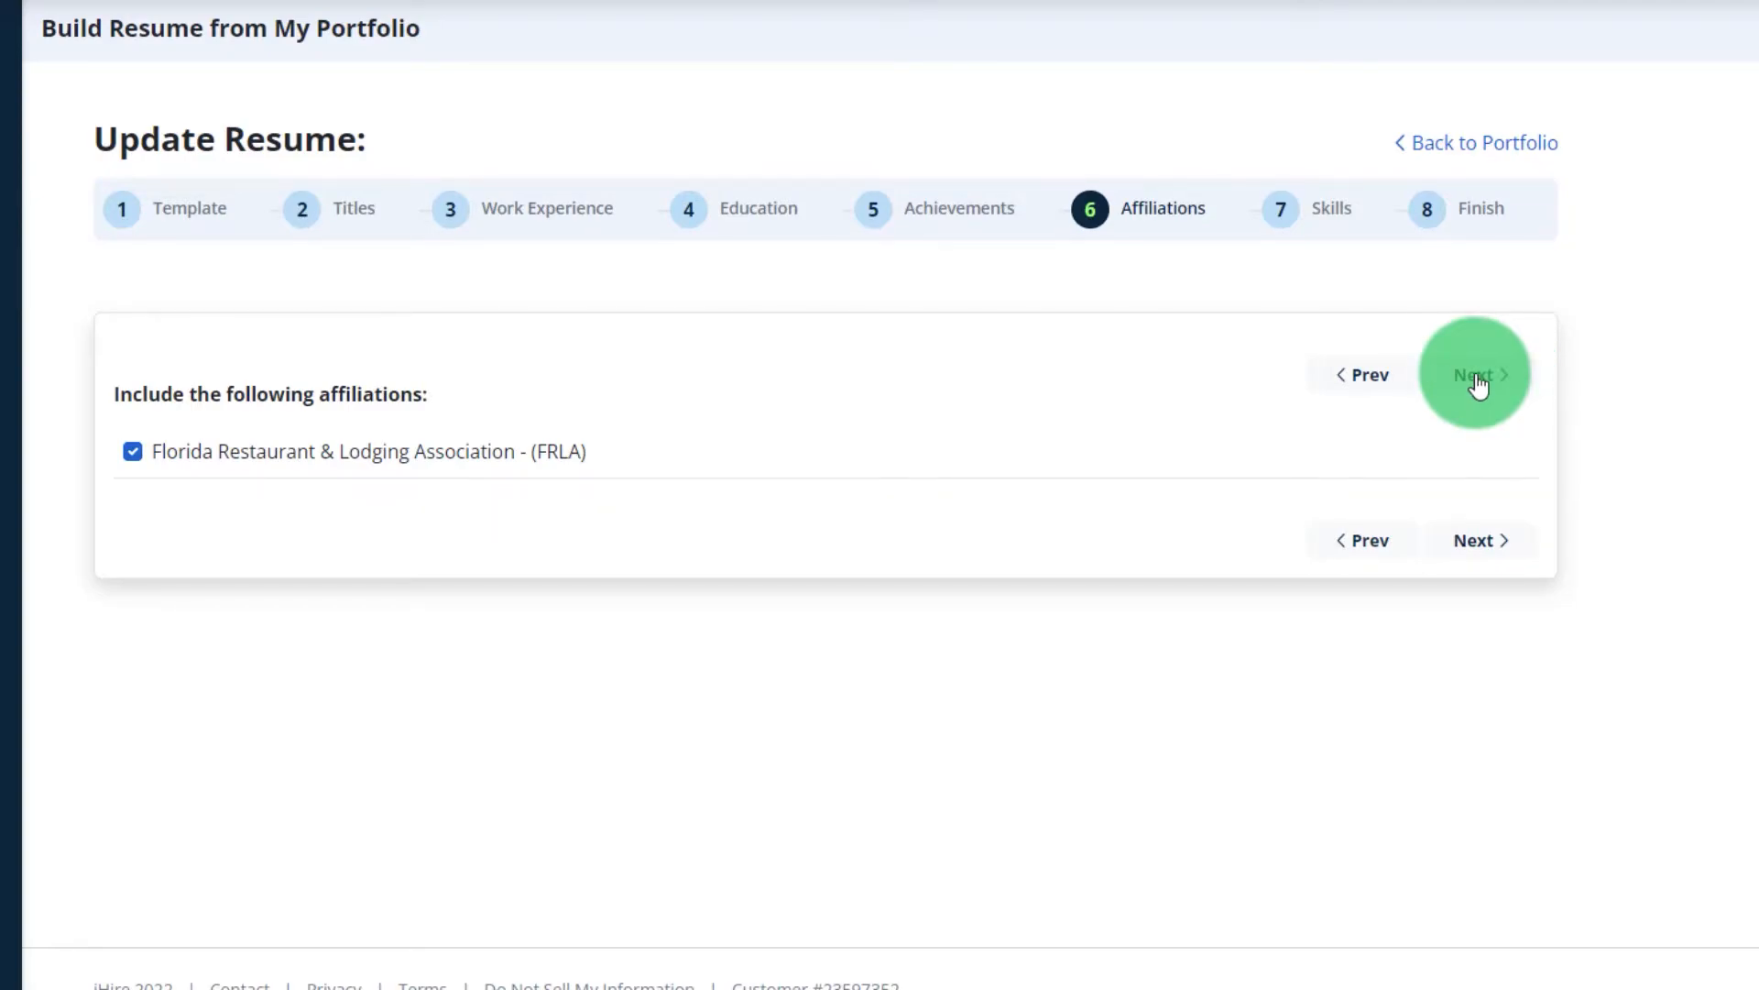
{"action": "left_click", "coordinate": [133, 810]}
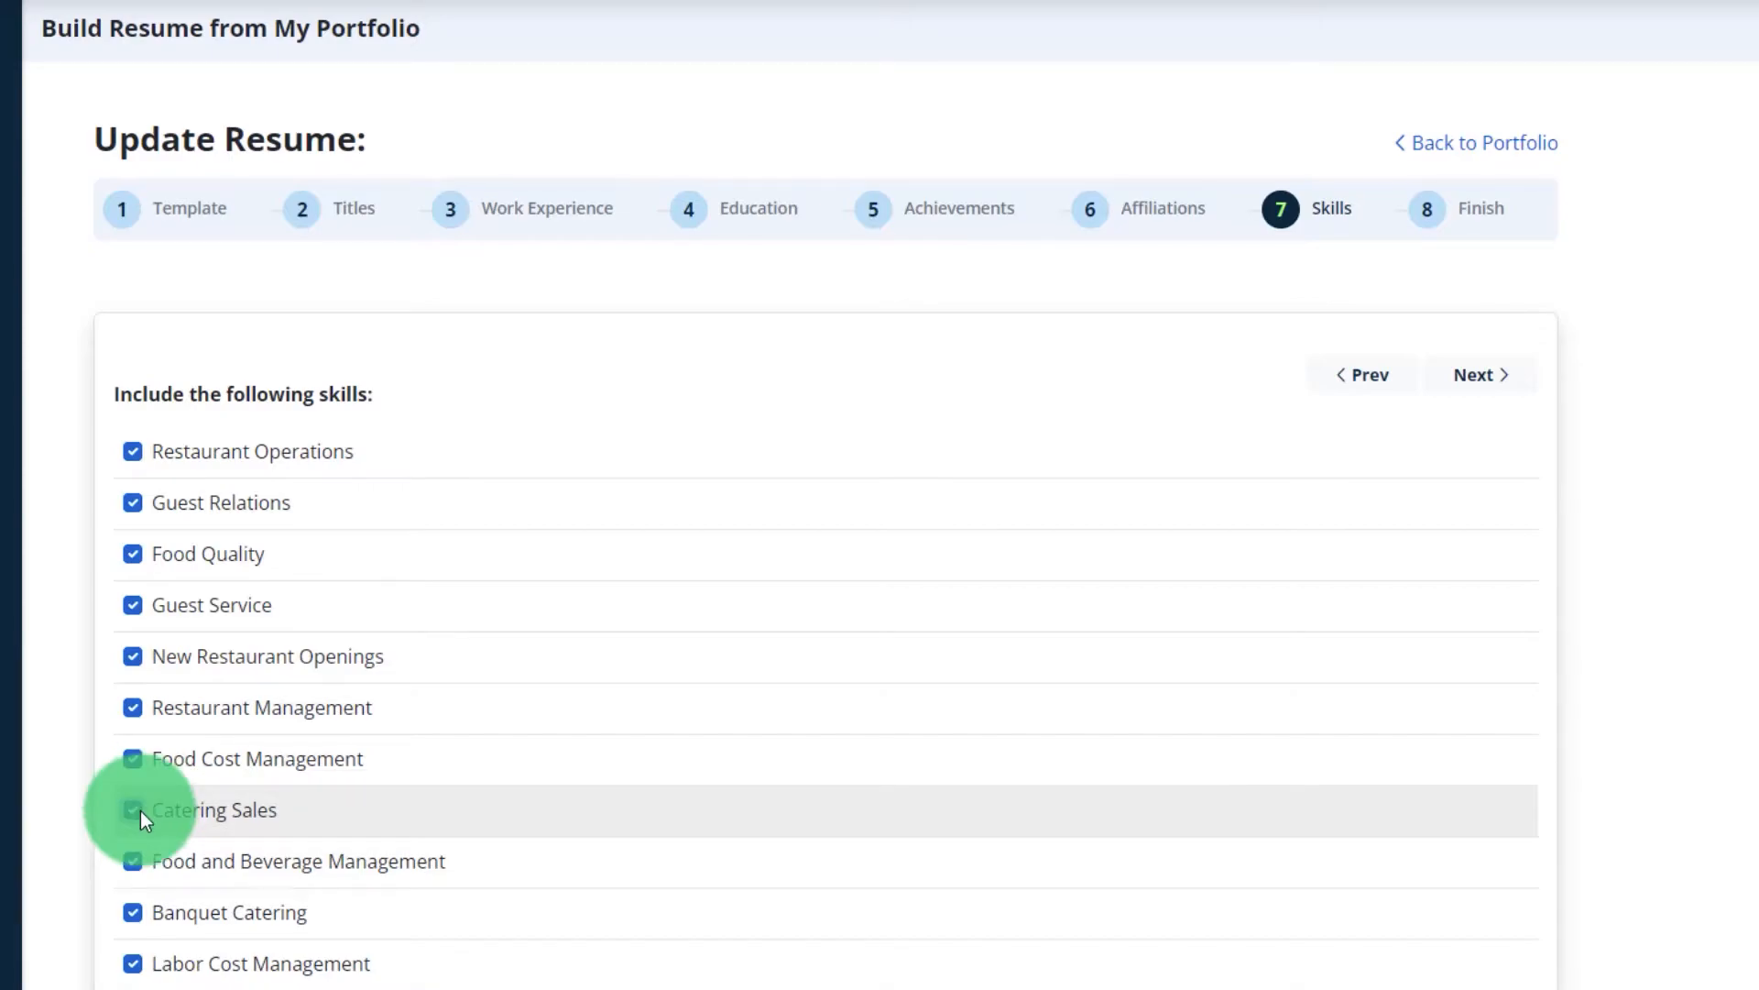
{"action": "left_click", "coordinate": [1481, 375]}
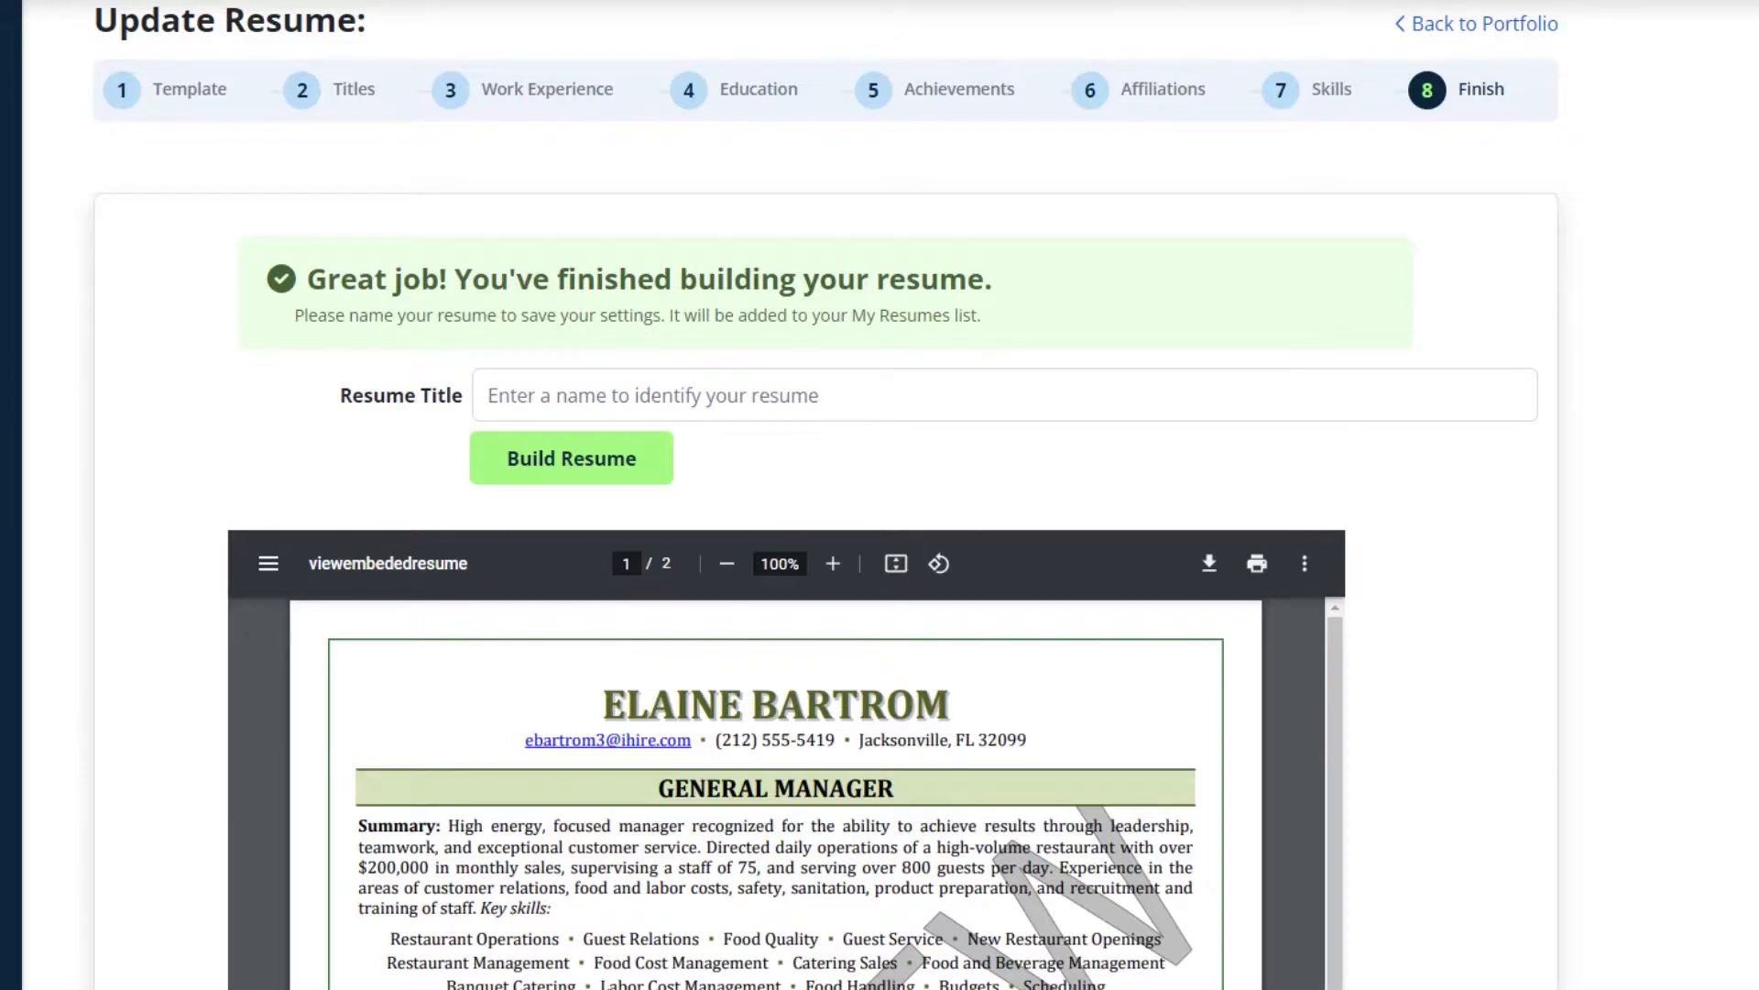
{"action": "scroll", "coordinate": [1480, 375], "scroll_direction": "down", "scroll_amount": 6}
{"action": "left_click_drag", "start_coordinate": [1323, 255], "coordinate": [1374, 751]}
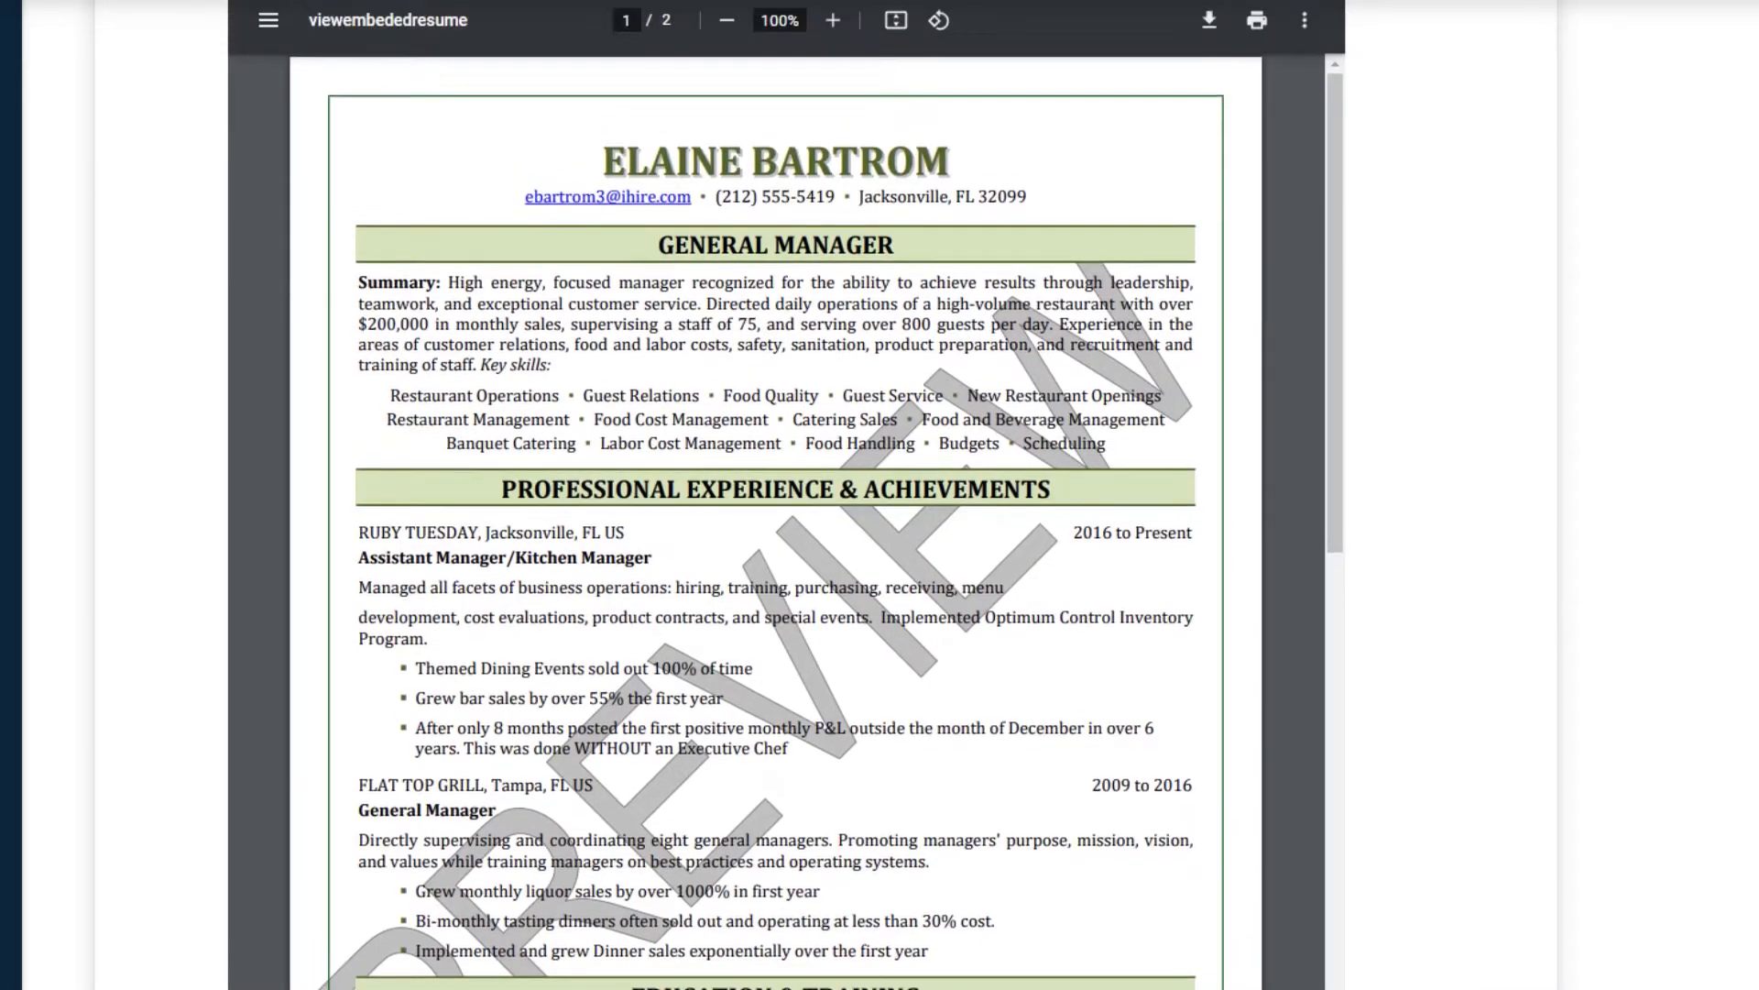
{"action": "scroll", "coordinate": [880, 494], "scroll_direction": "up", "scroll_amount": 7}
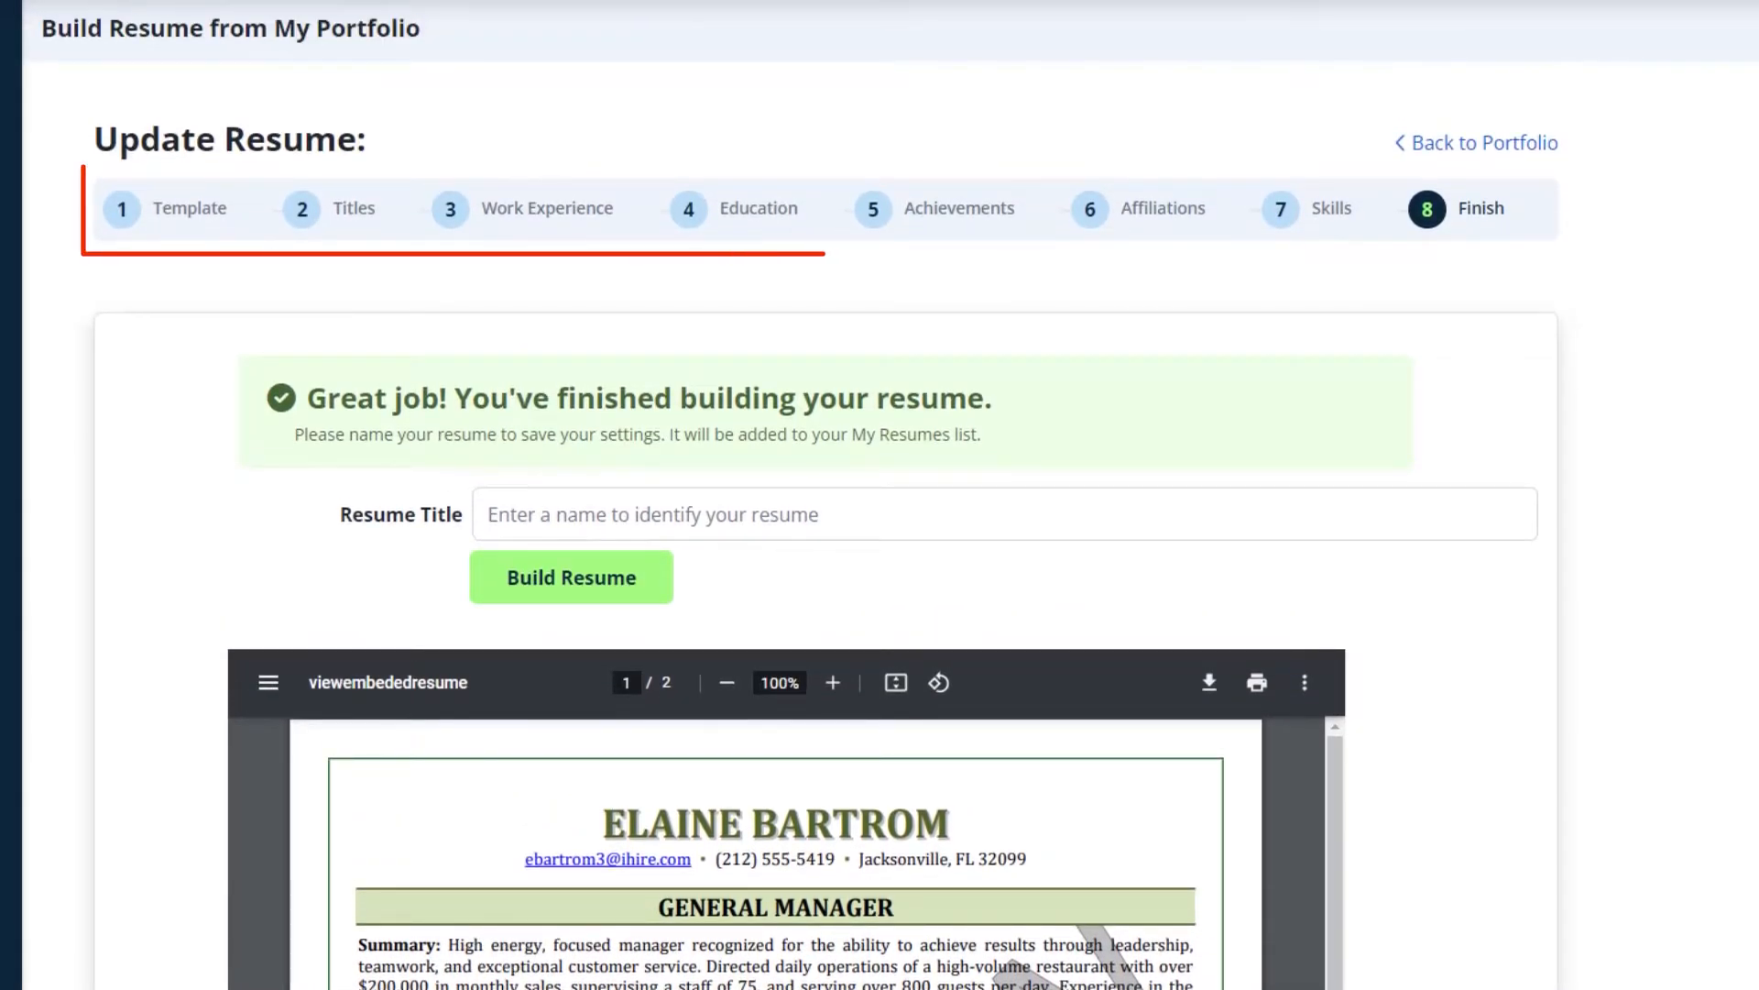
Uncheck all six achievements on the Achievements step.
{"action": "left_click", "coordinate": [961, 212]}
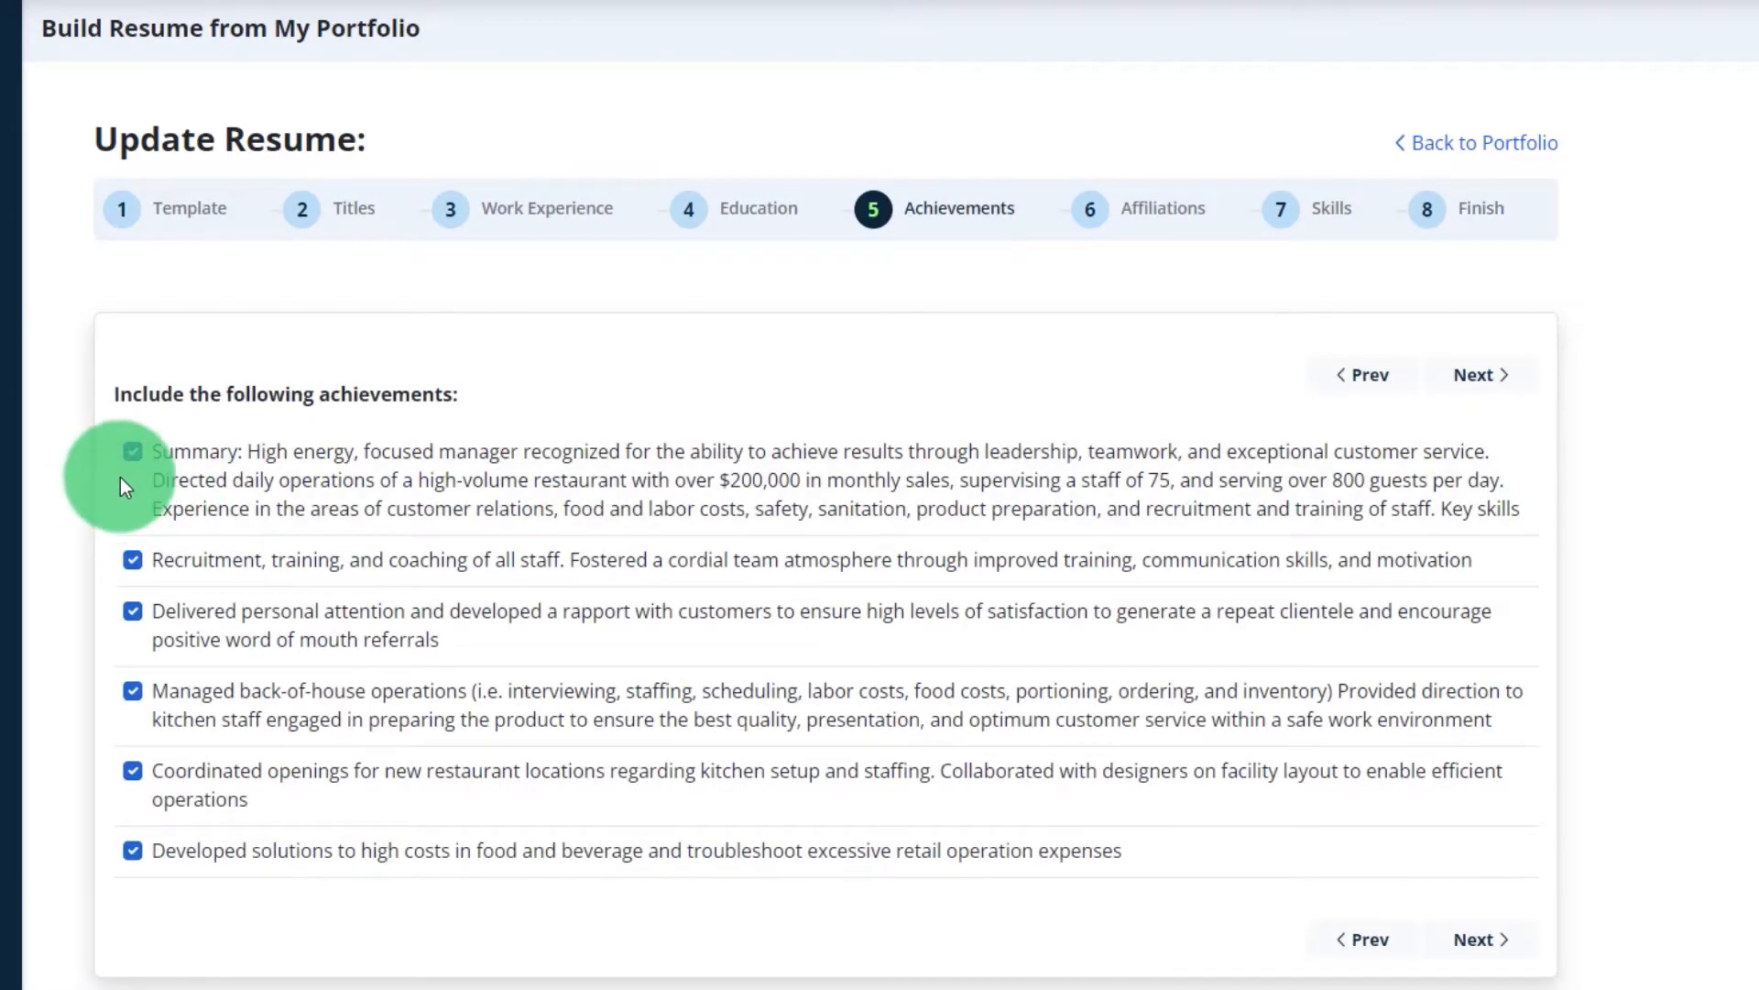
{"action": "left_click", "coordinate": [132, 450]}
{"action": "left_click", "coordinate": [133, 558]}
{"action": "left_click", "coordinate": [133, 627]}
{"action": "left_click", "coordinate": [130, 693]}
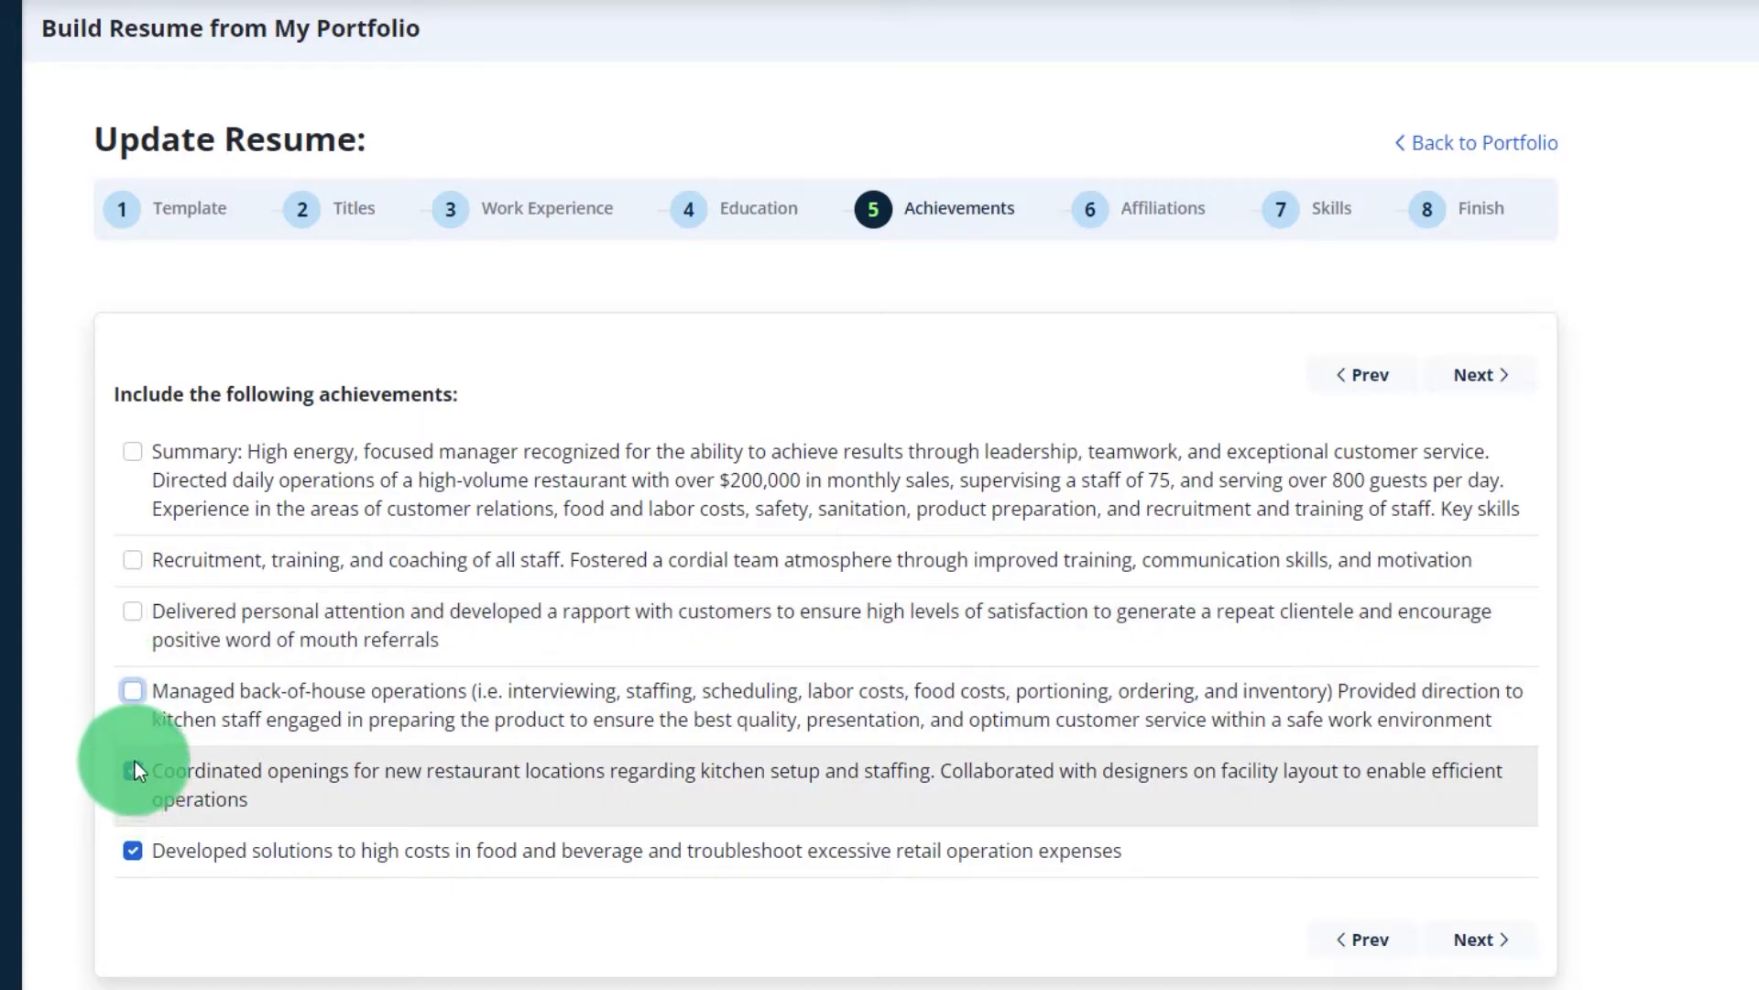
{"action": "left_click", "coordinate": [135, 770]}
{"action": "left_click", "coordinate": [134, 850]}
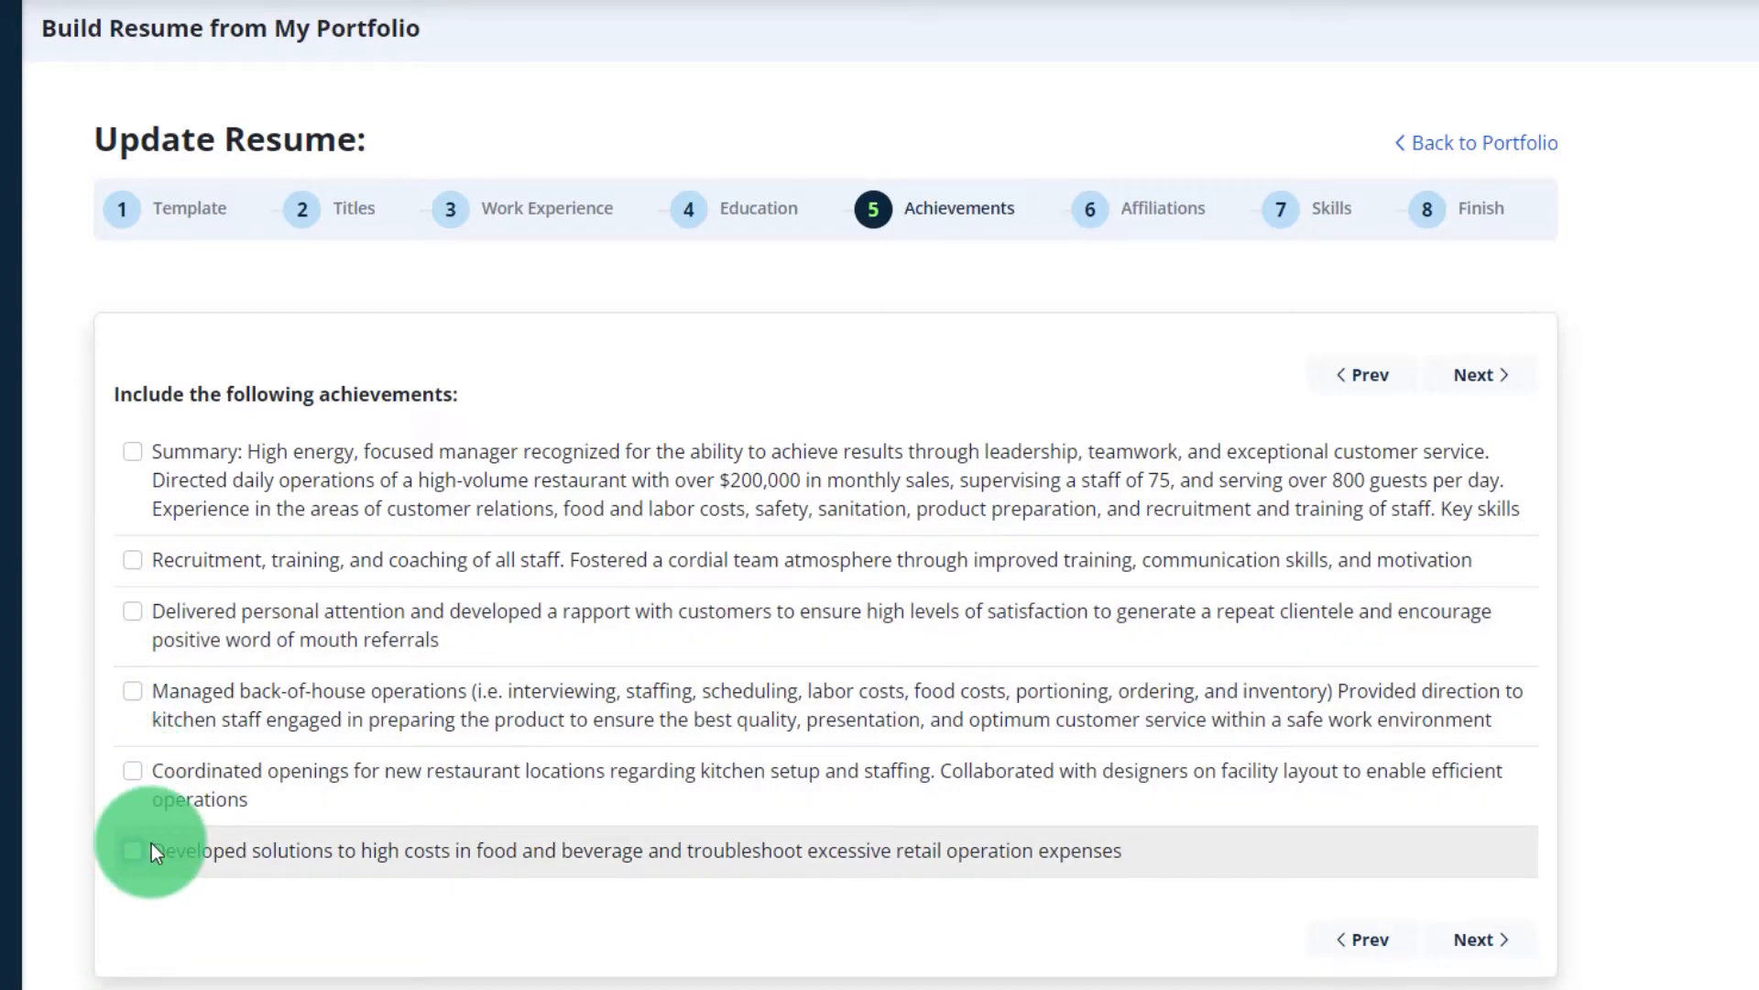
Review the Finish preview, now shrunk to a one-page resume.
{"action": "left_click", "coordinate": [1485, 219]}
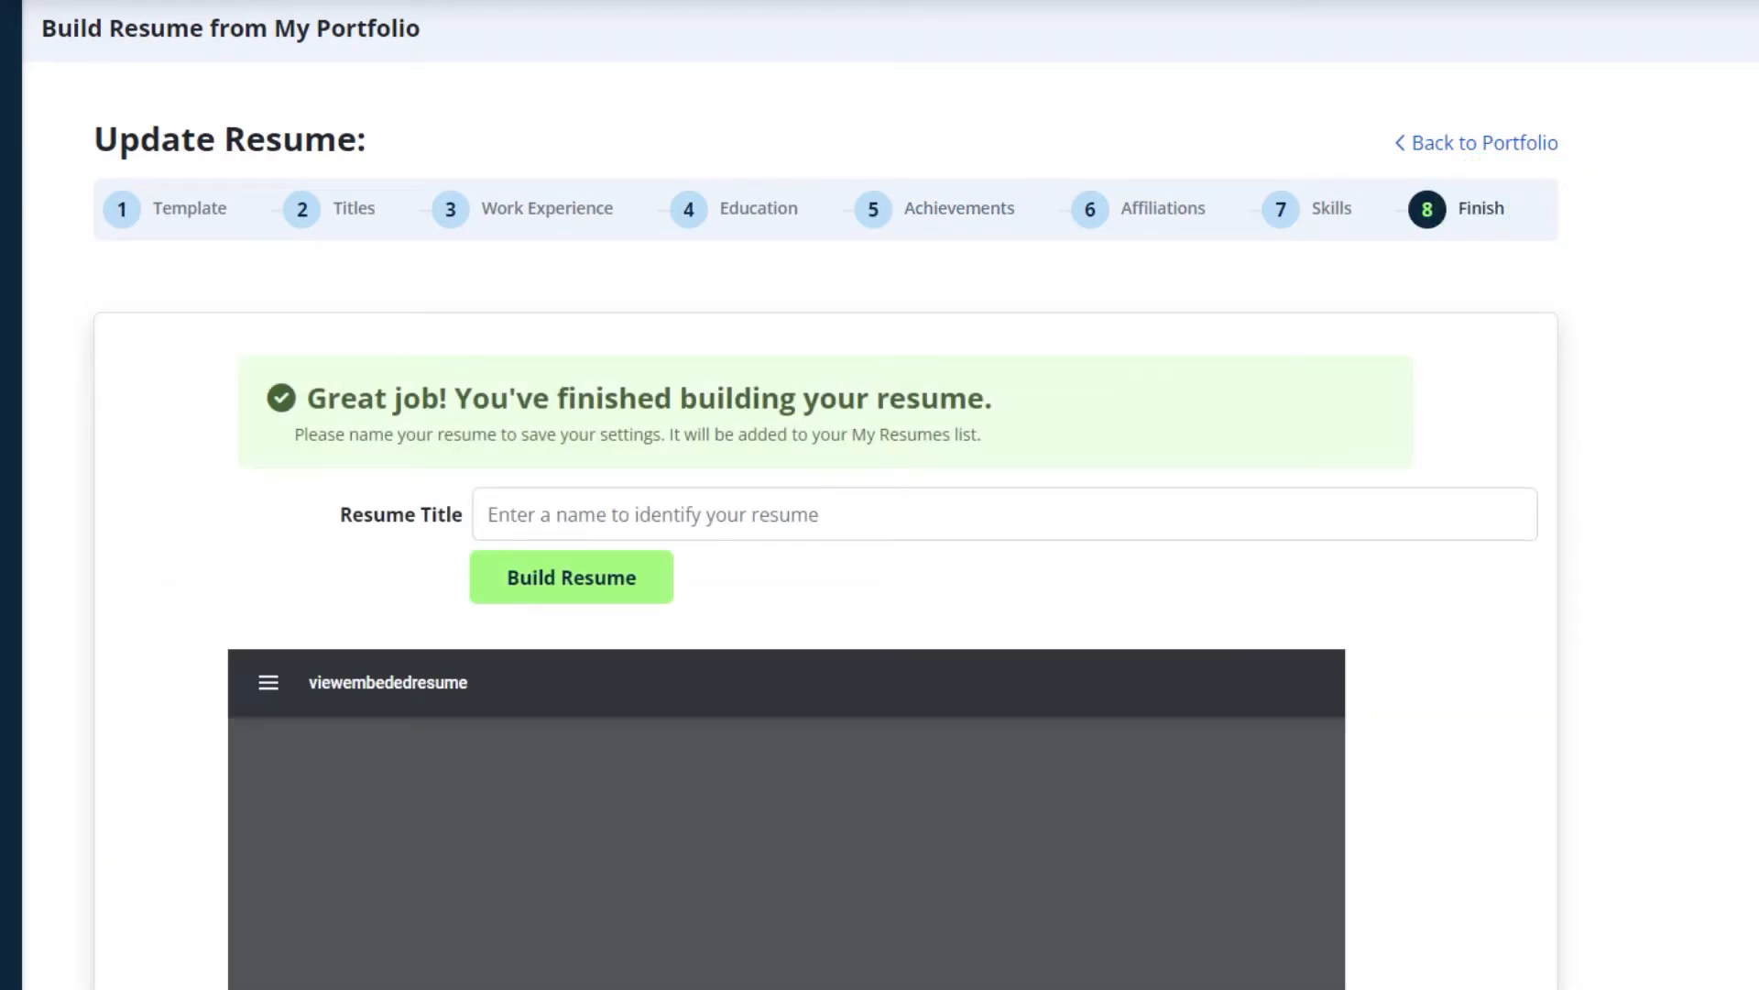
{"action": "scroll", "coordinate": [1337, 290], "scroll_direction": "down", "scroll_amount": 7}
{"action": "left_click_drag", "start_coordinate": [1338, 290], "coordinate": [1338, 451]}
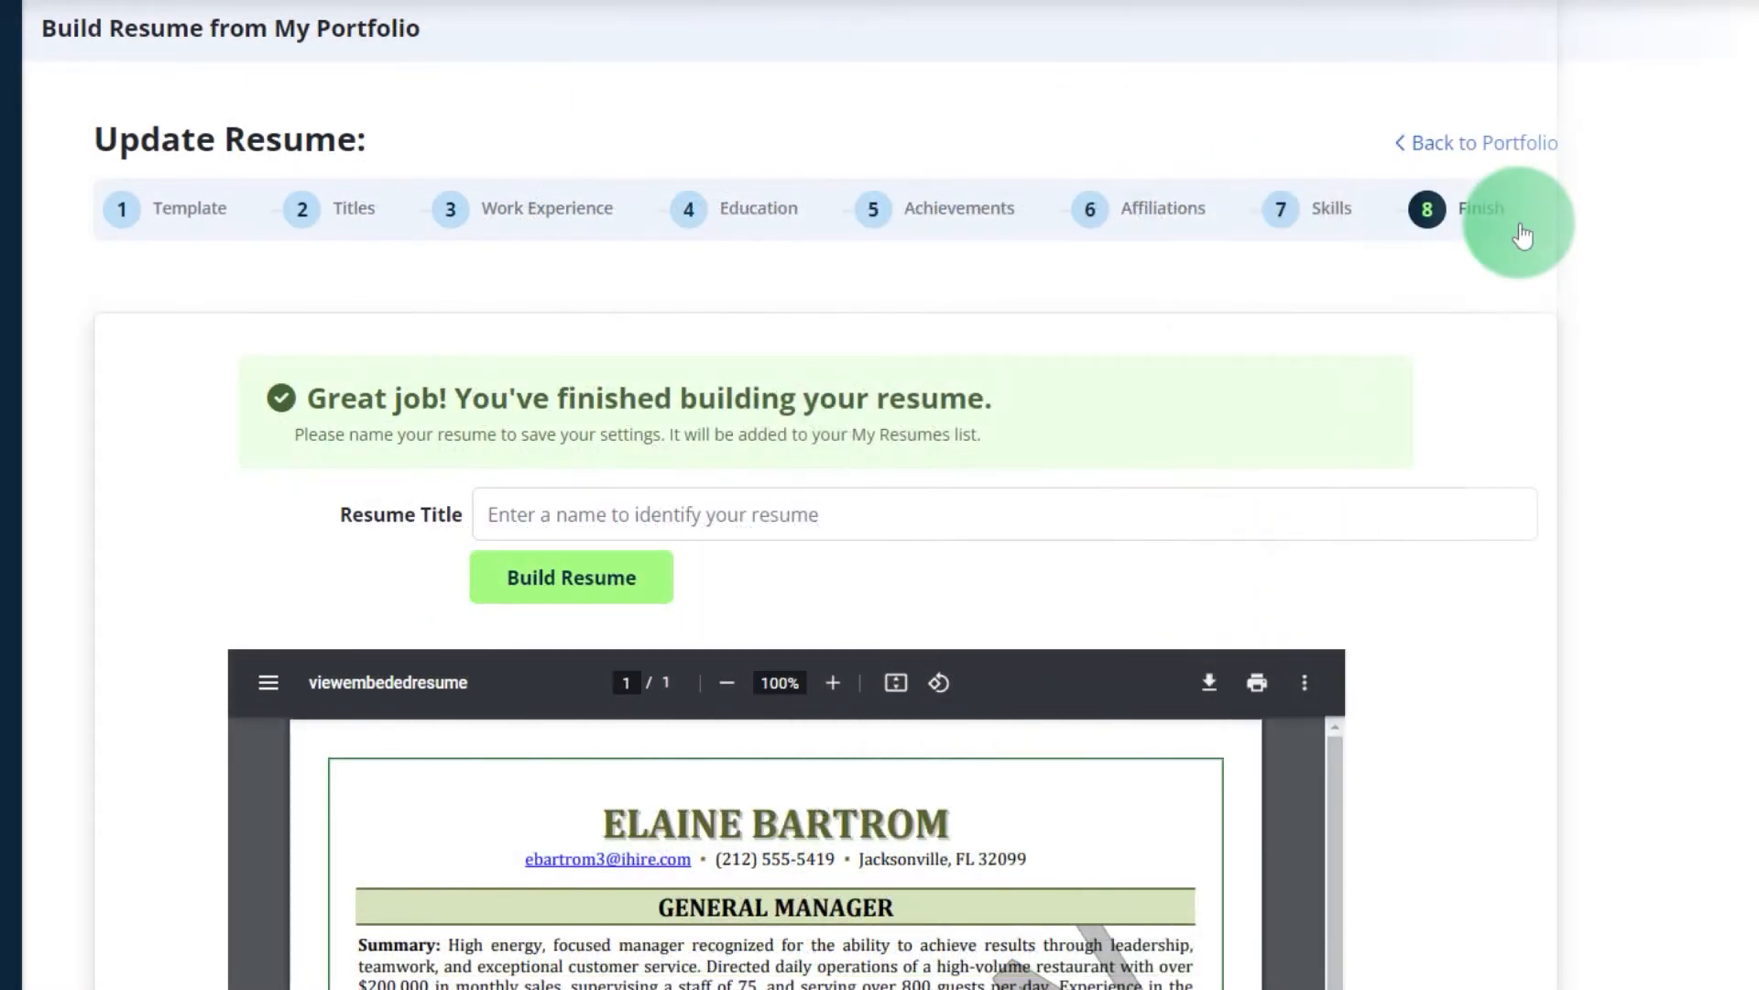
Switch the resume to the third chronological template and return to Finish.
{"action": "left_click", "coordinate": [177, 222]}
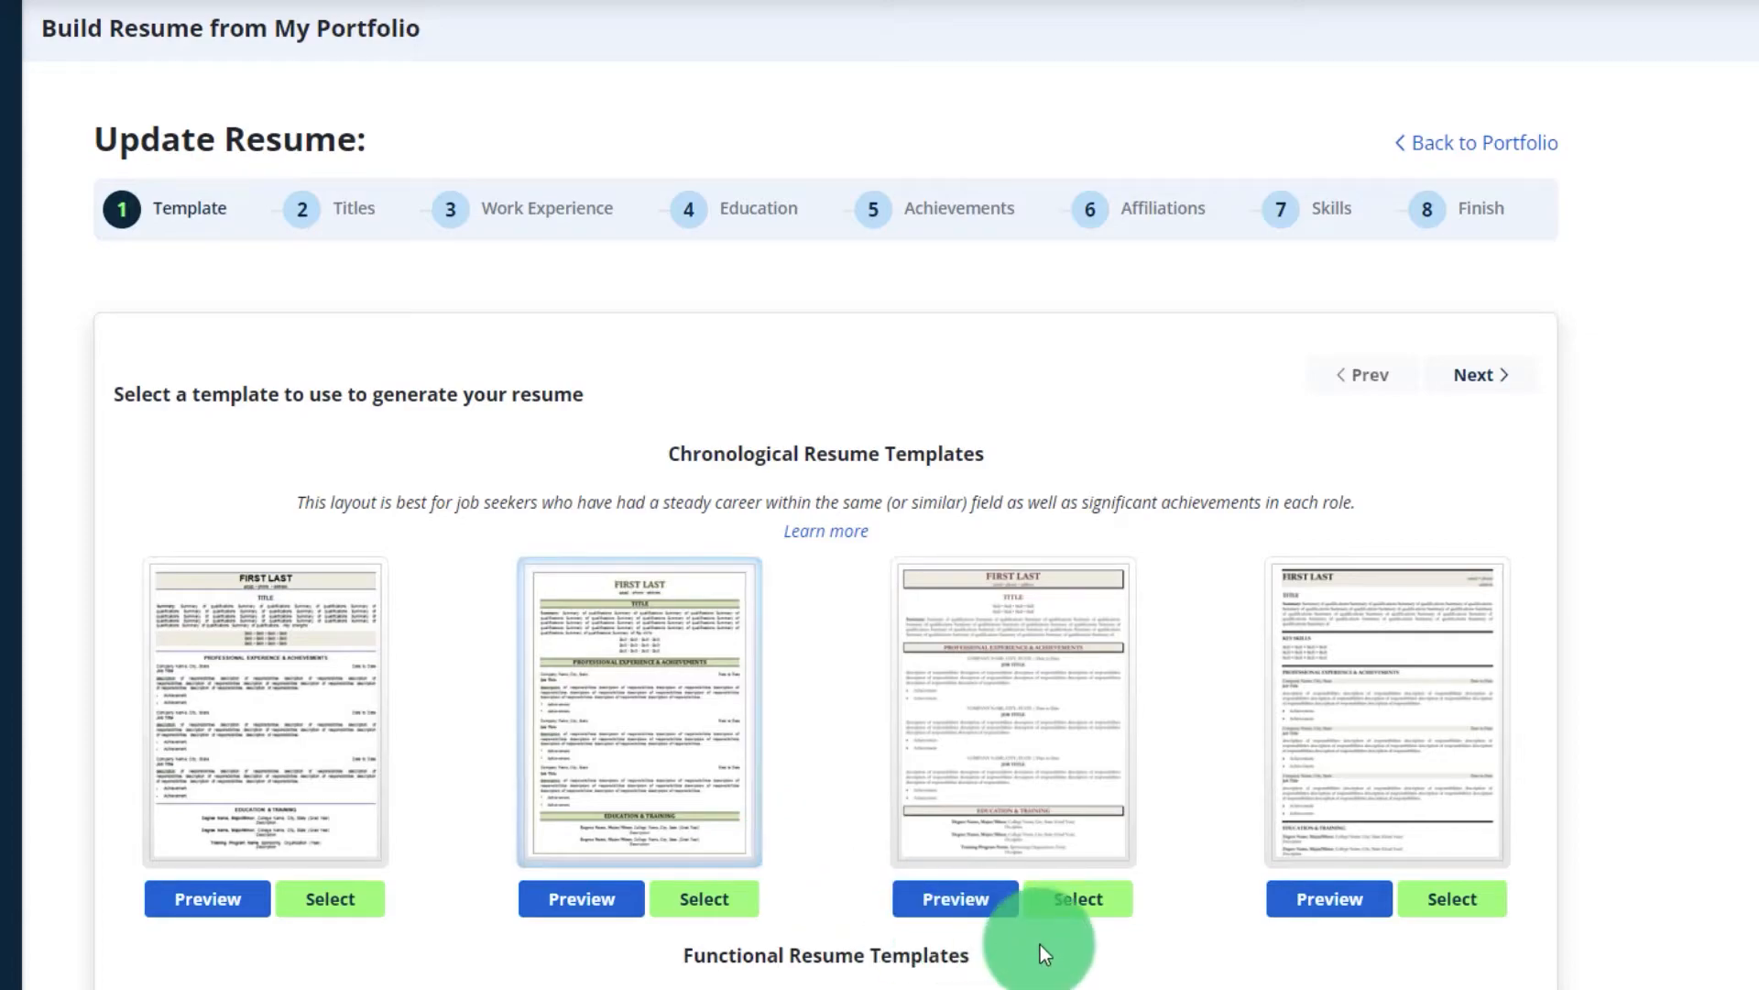
{"action": "left_click", "coordinate": [1068, 903]}
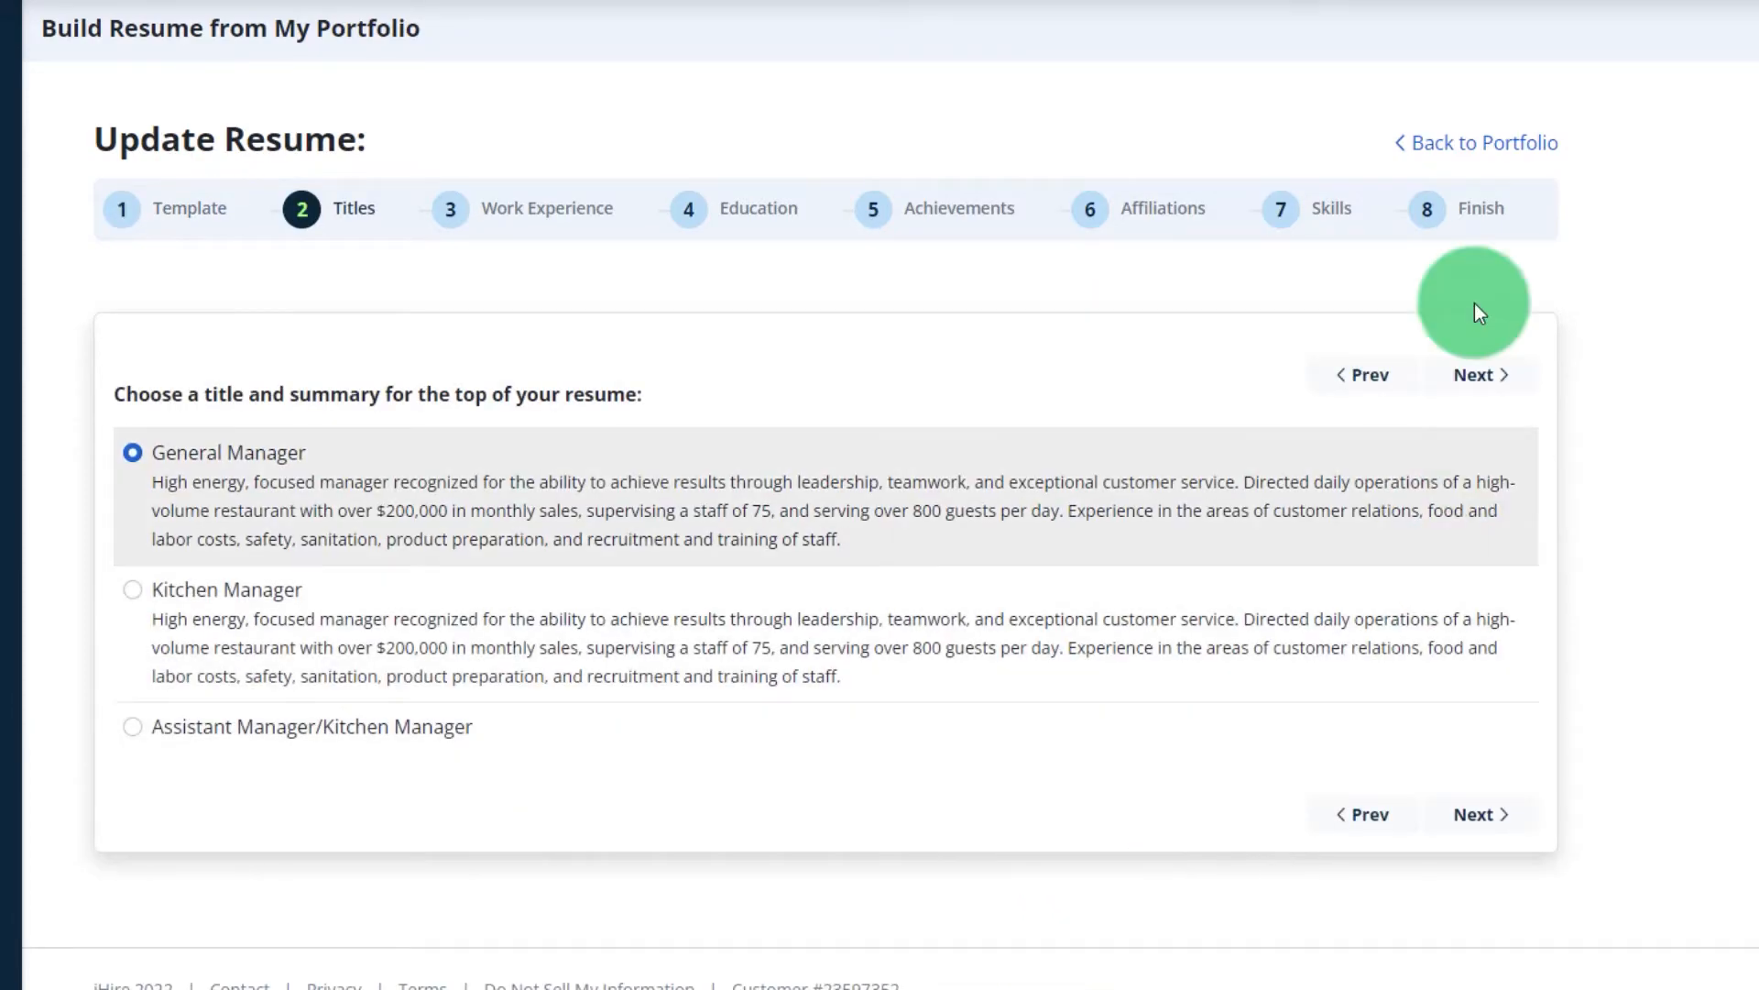
{"action": "left_click", "coordinate": [1466, 208]}
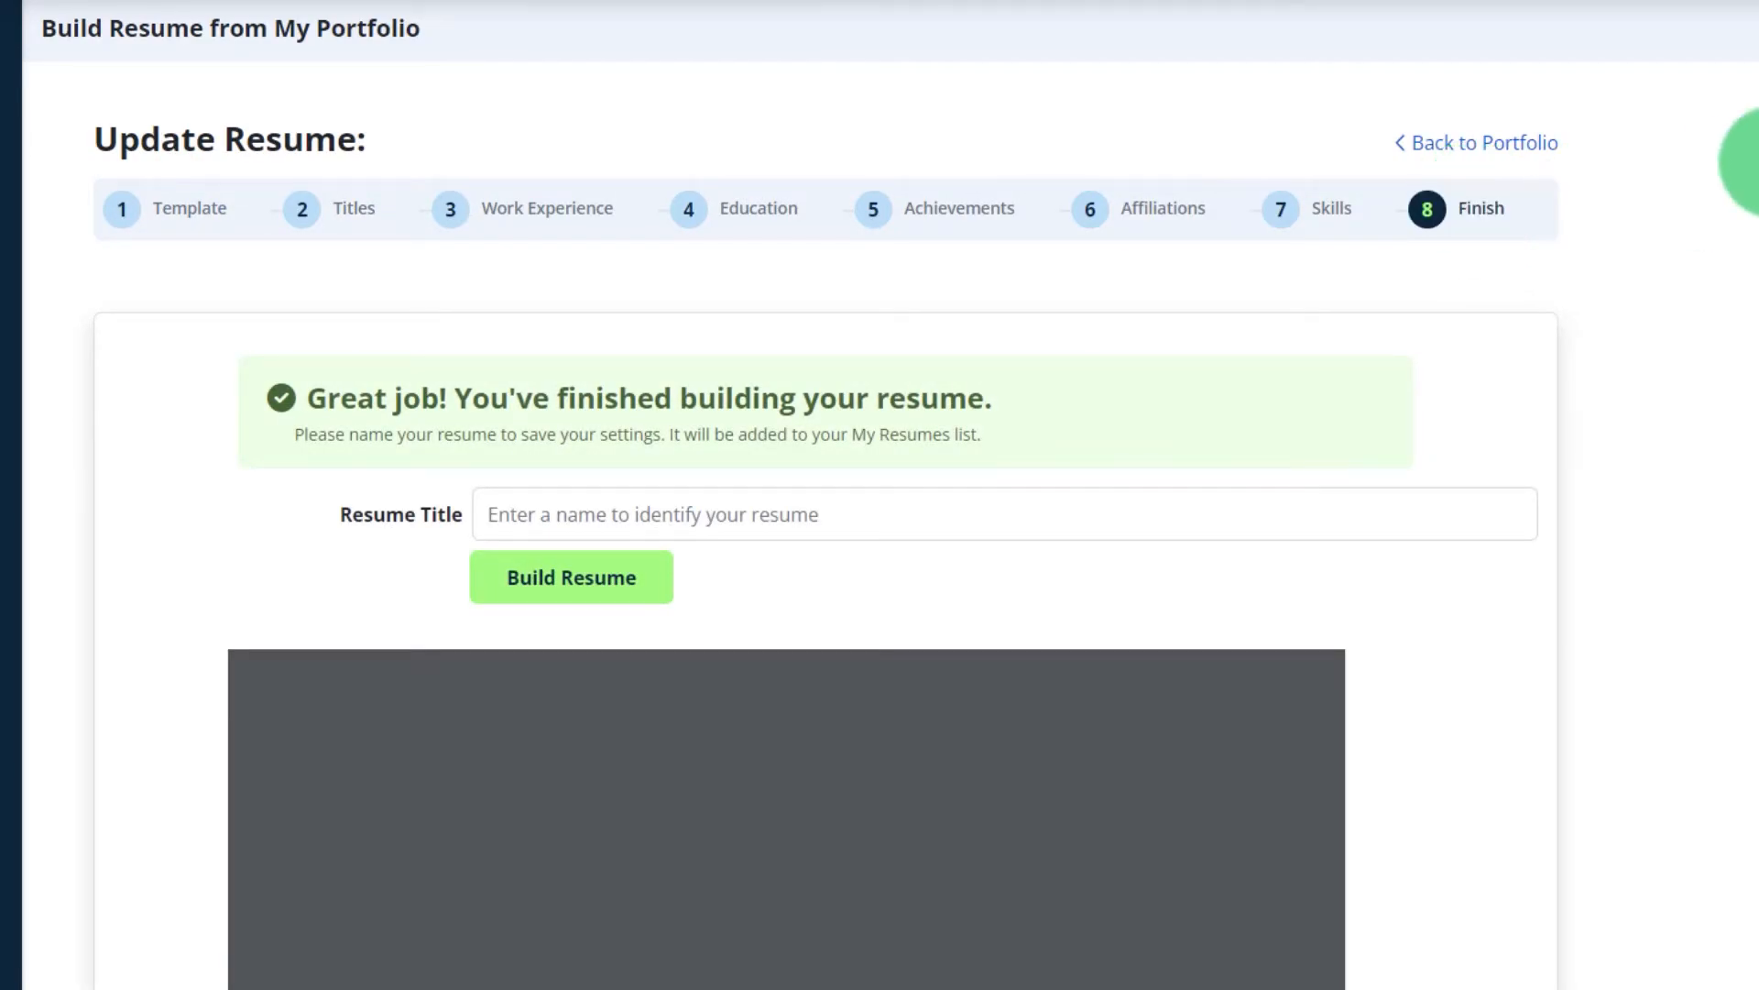
{"action": "scroll", "coordinate": [880, 495], "scroll_direction": "down", "scroll_amount": 6}
{"action": "scroll", "coordinate": [626, 517], "scroll_direction": "up", "scroll_amount": 6}
{"action": "left_click", "coordinate": [626, 518]}
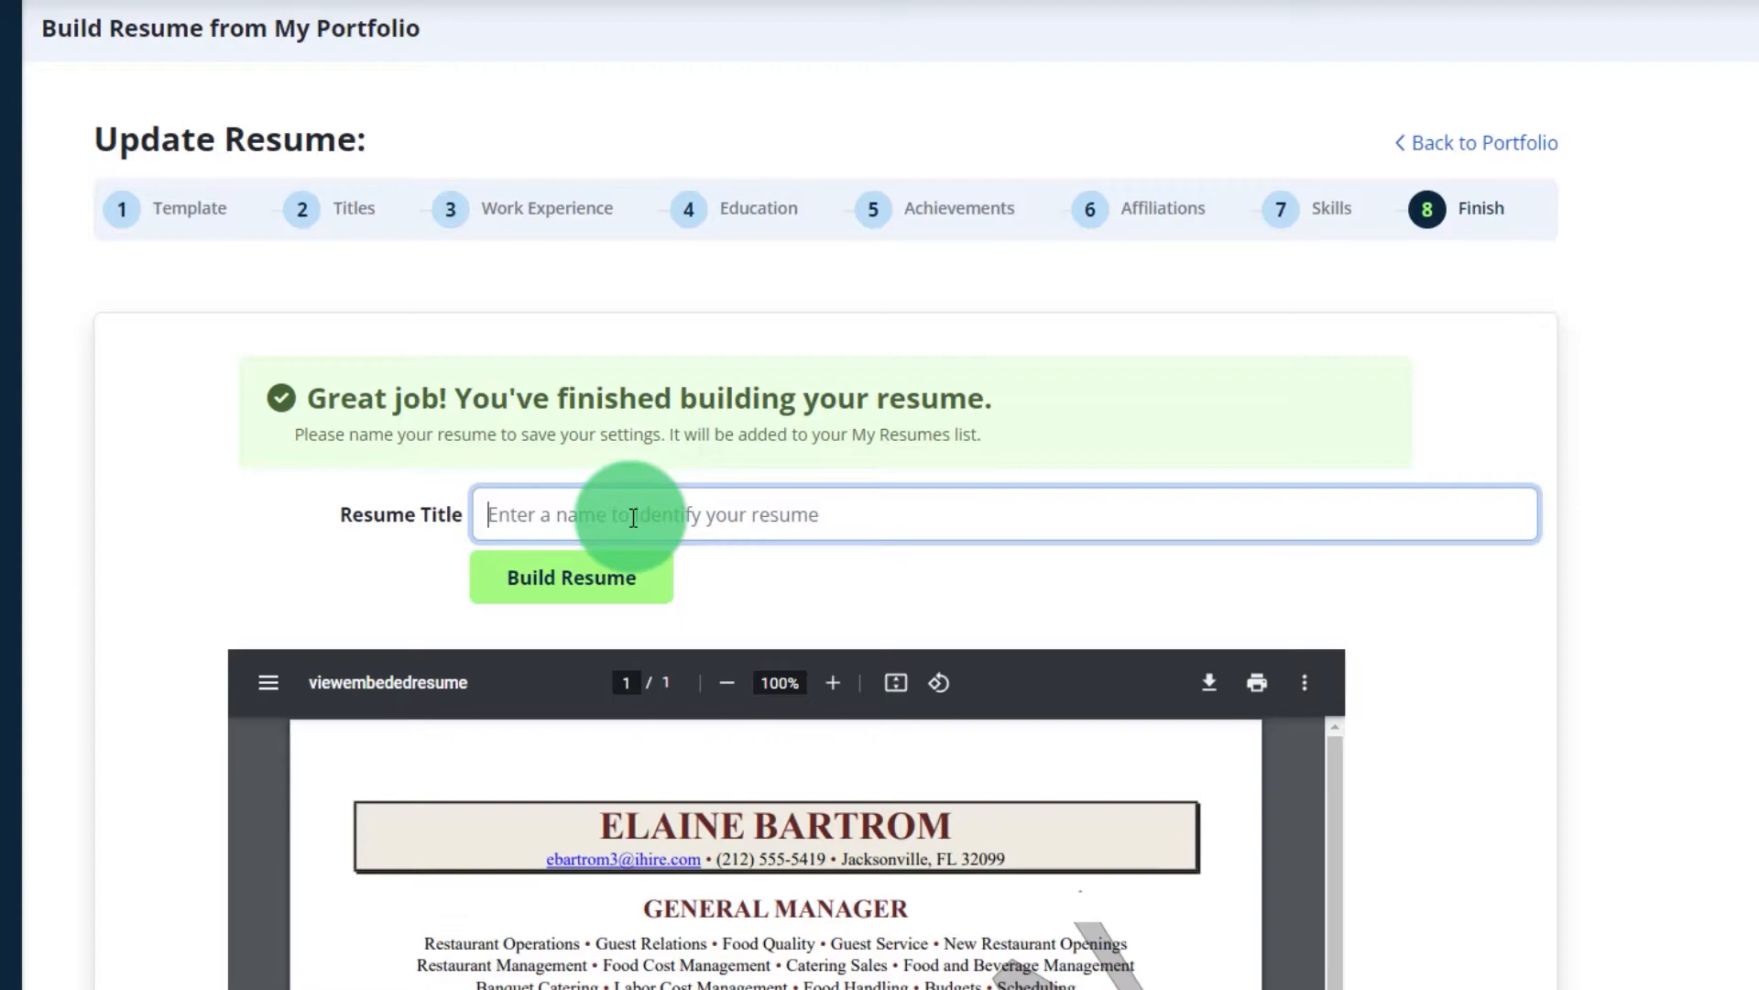
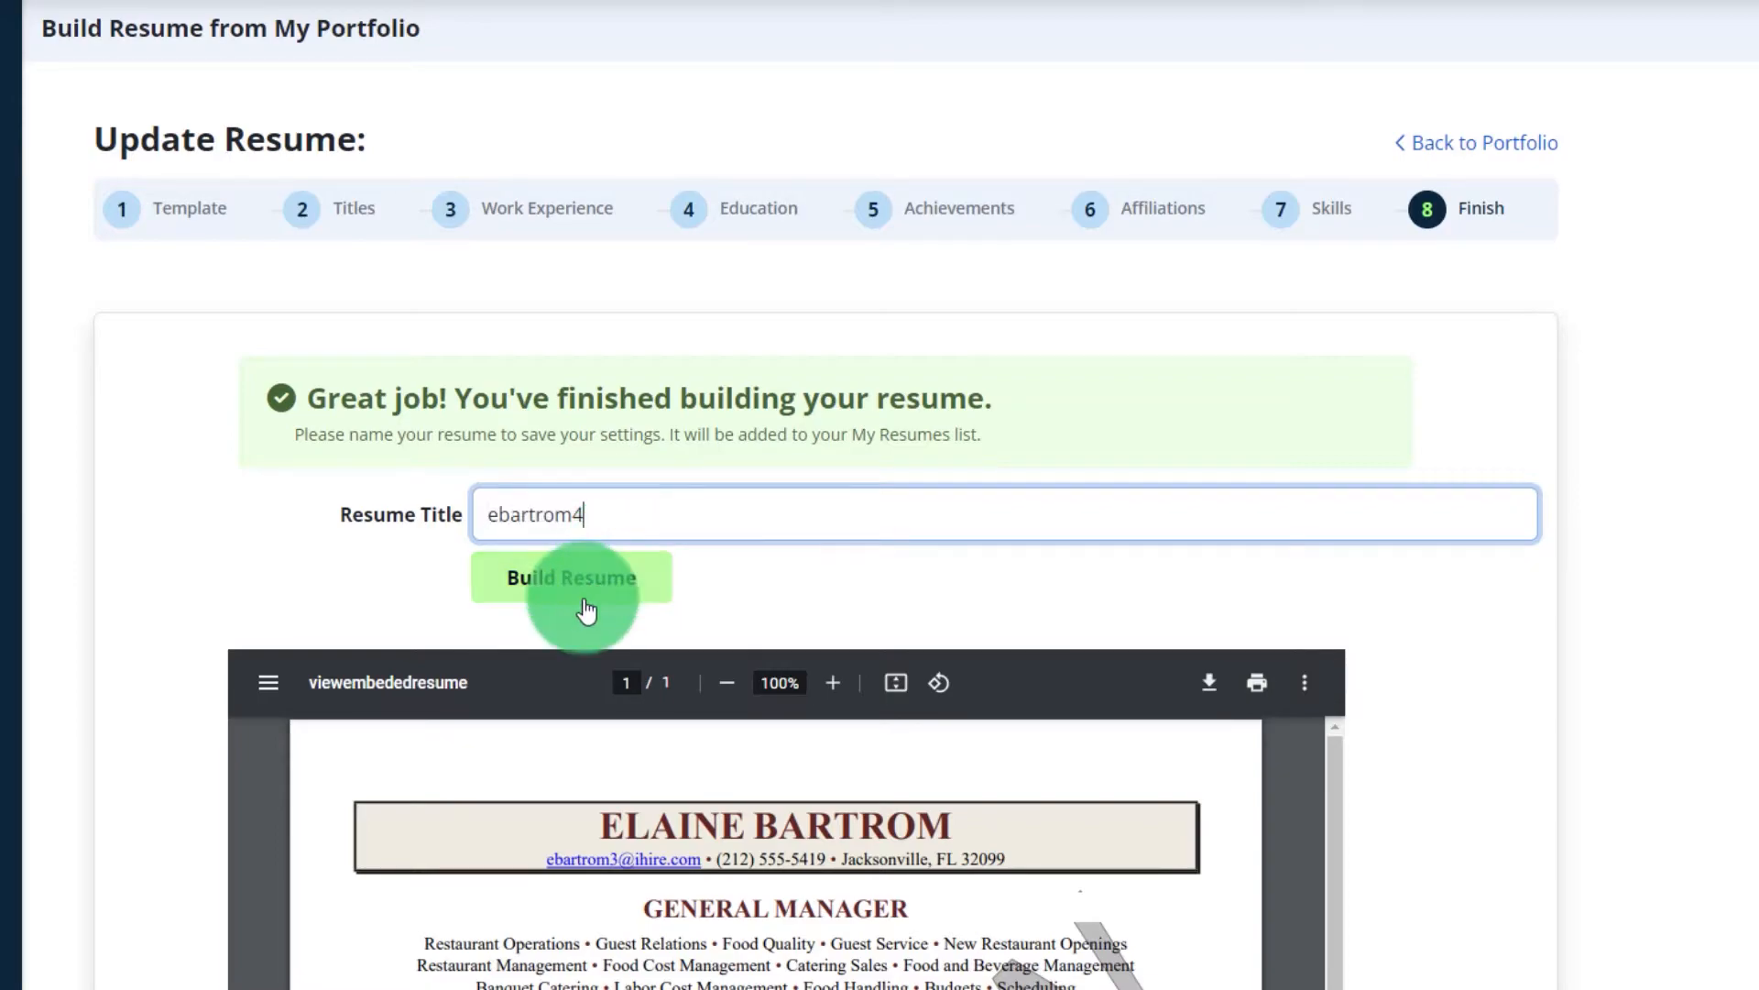
{"action": "left_click", "coordinate": [572, 587]}
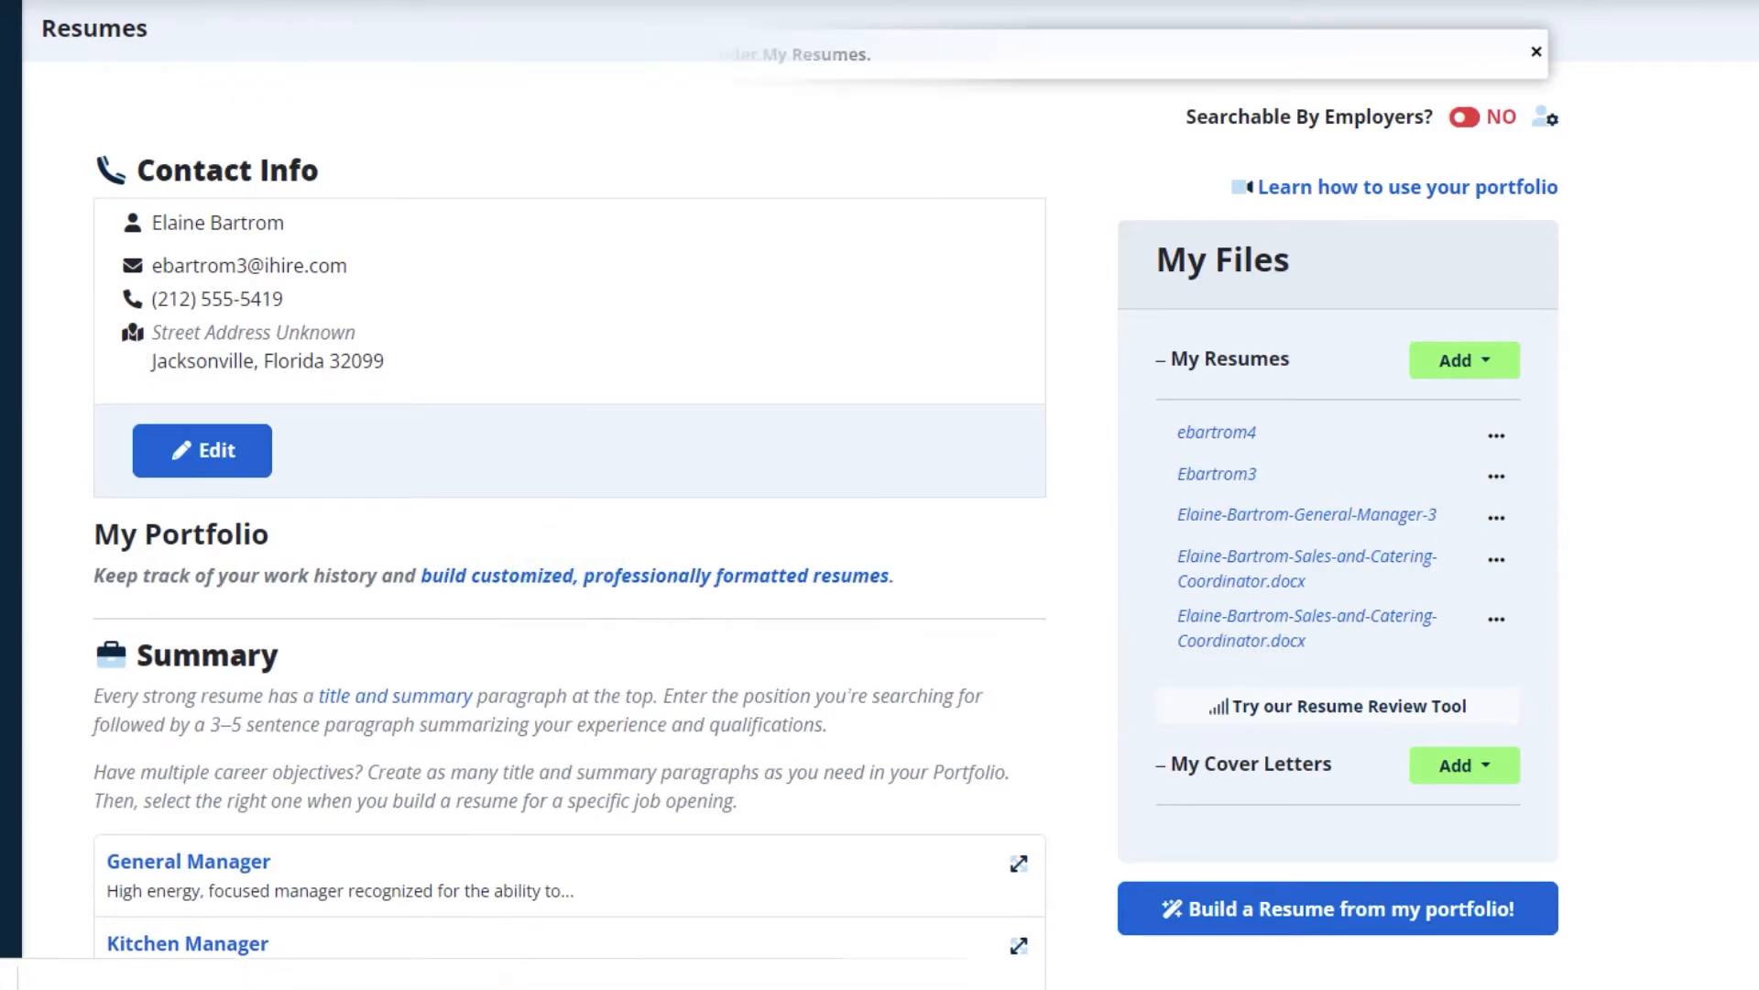
{"action": "left_click", "coordinate": [1497, 434]}
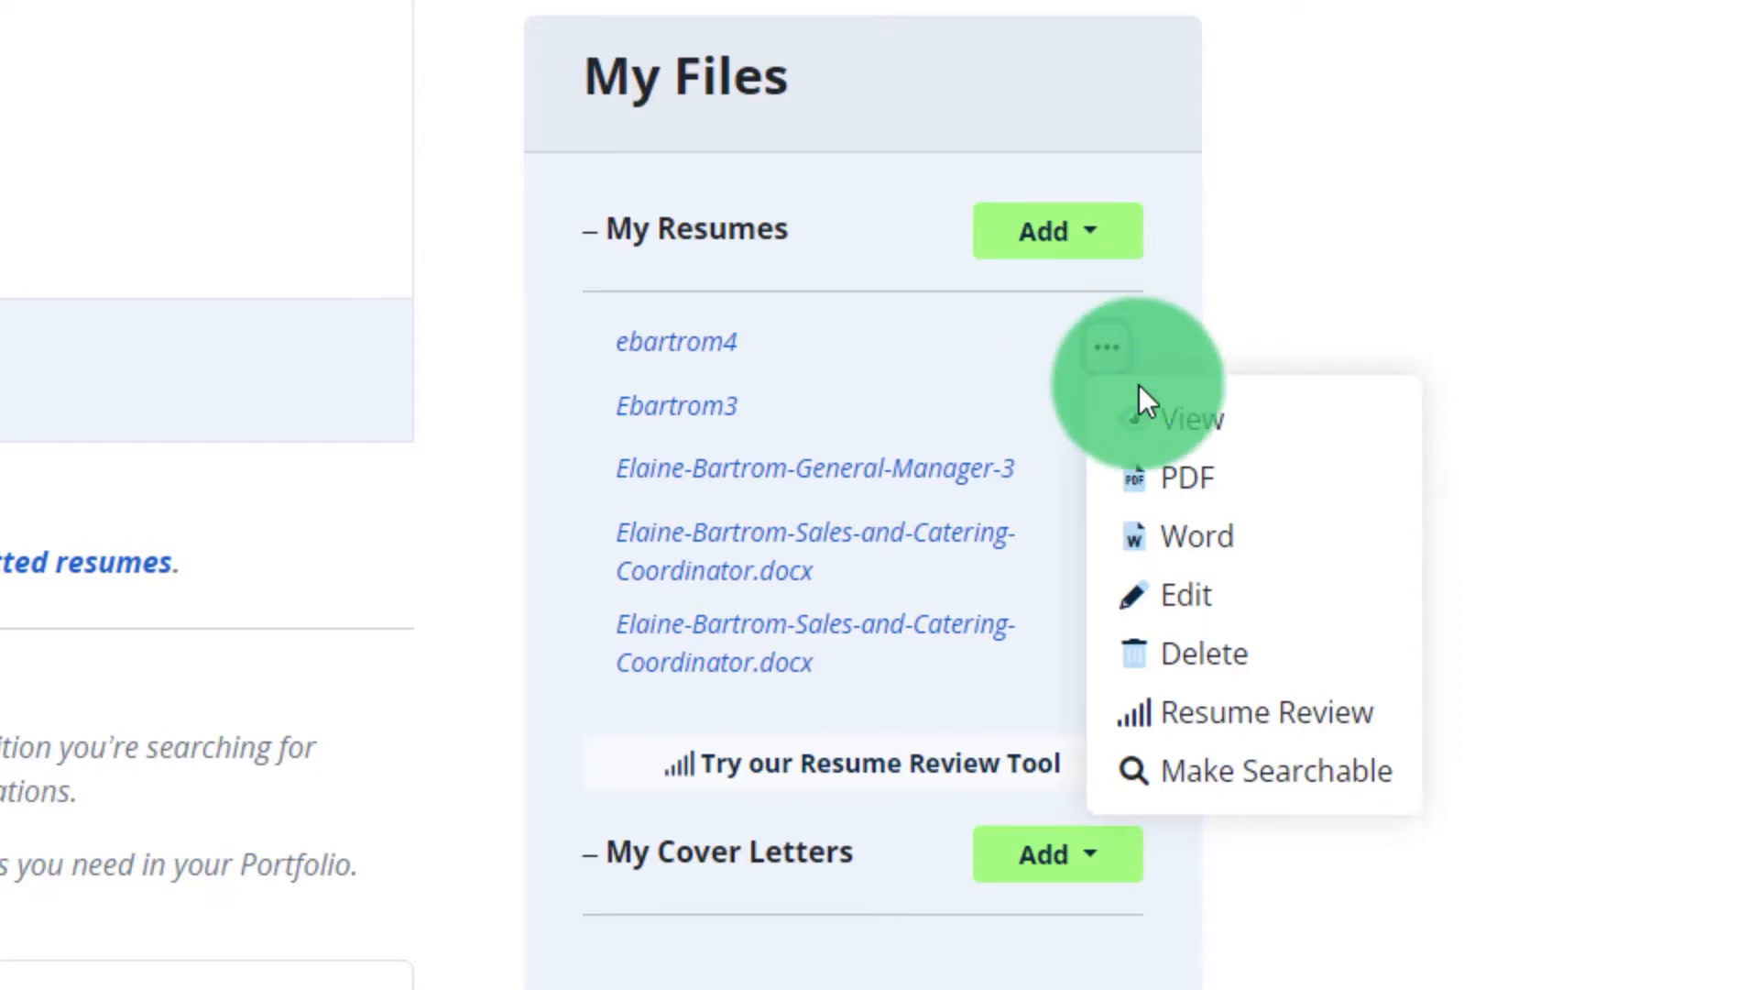
{"action": "left_click", "coordinate": [1209, 731]}
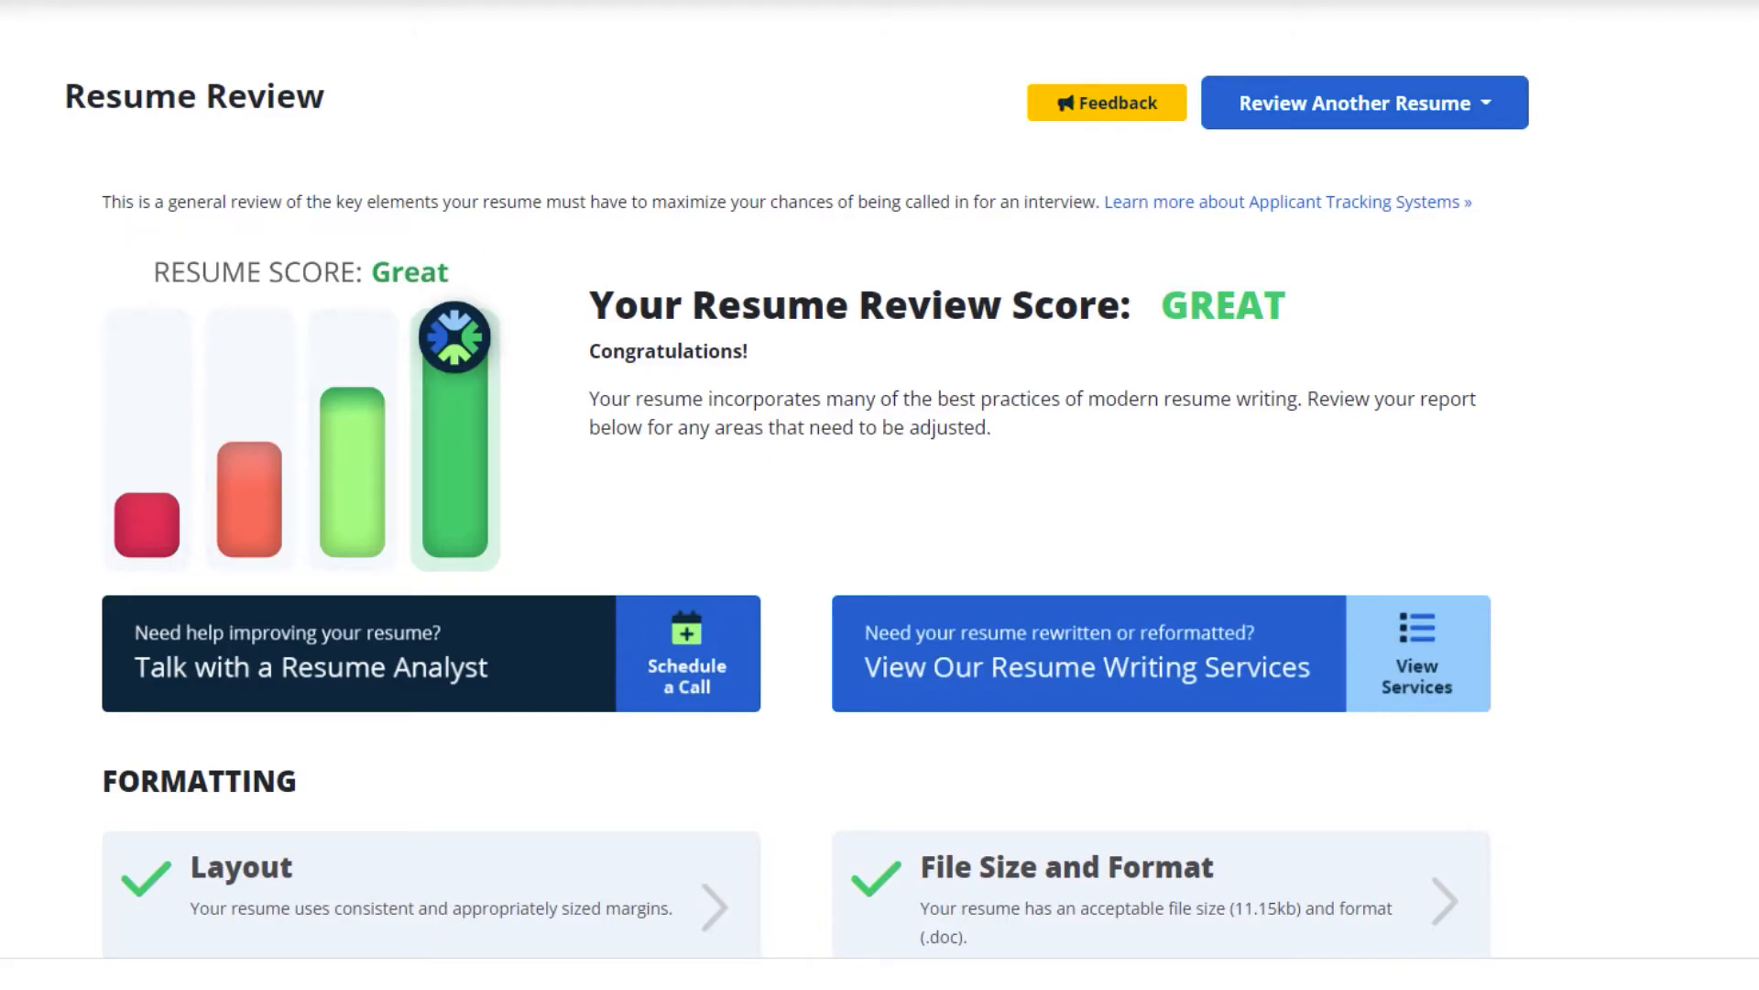
{"action": "scroll", "coordinate": [879, 495], "scroll_direction": "down", "scroll_amount": 10}
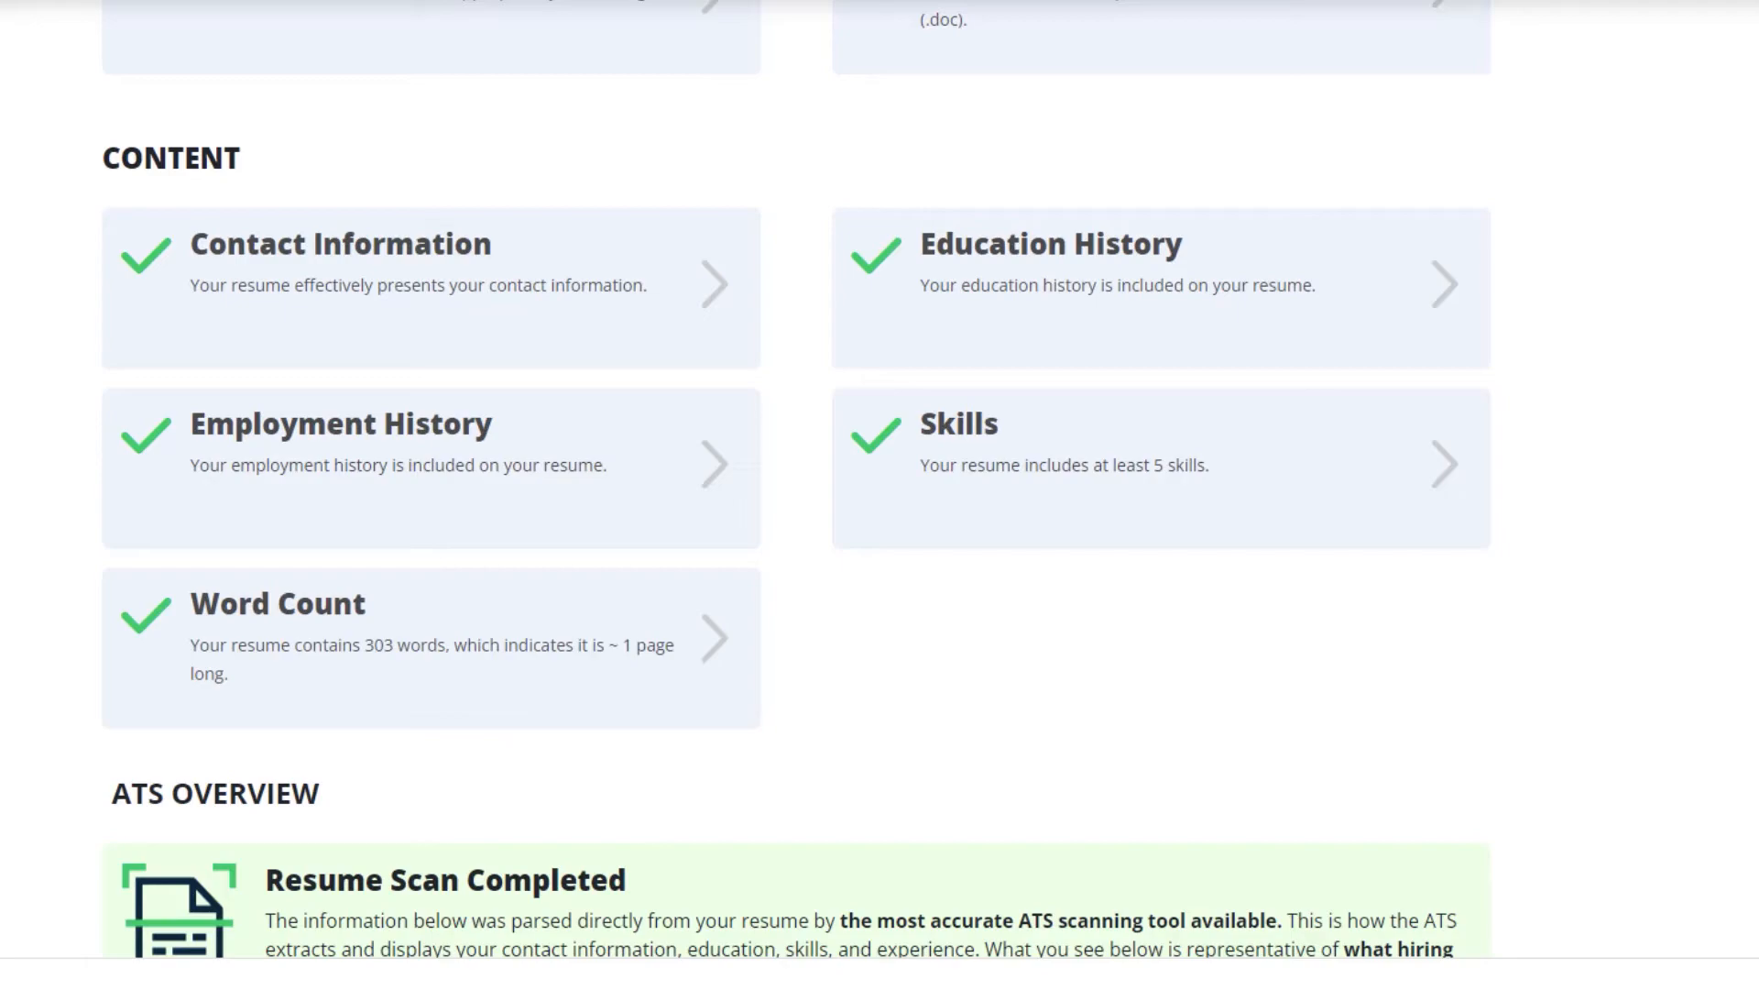
{"action": "scroll", "coordinate": [880, 495], "scroll_direction": "down", "scroll_amount": 7}
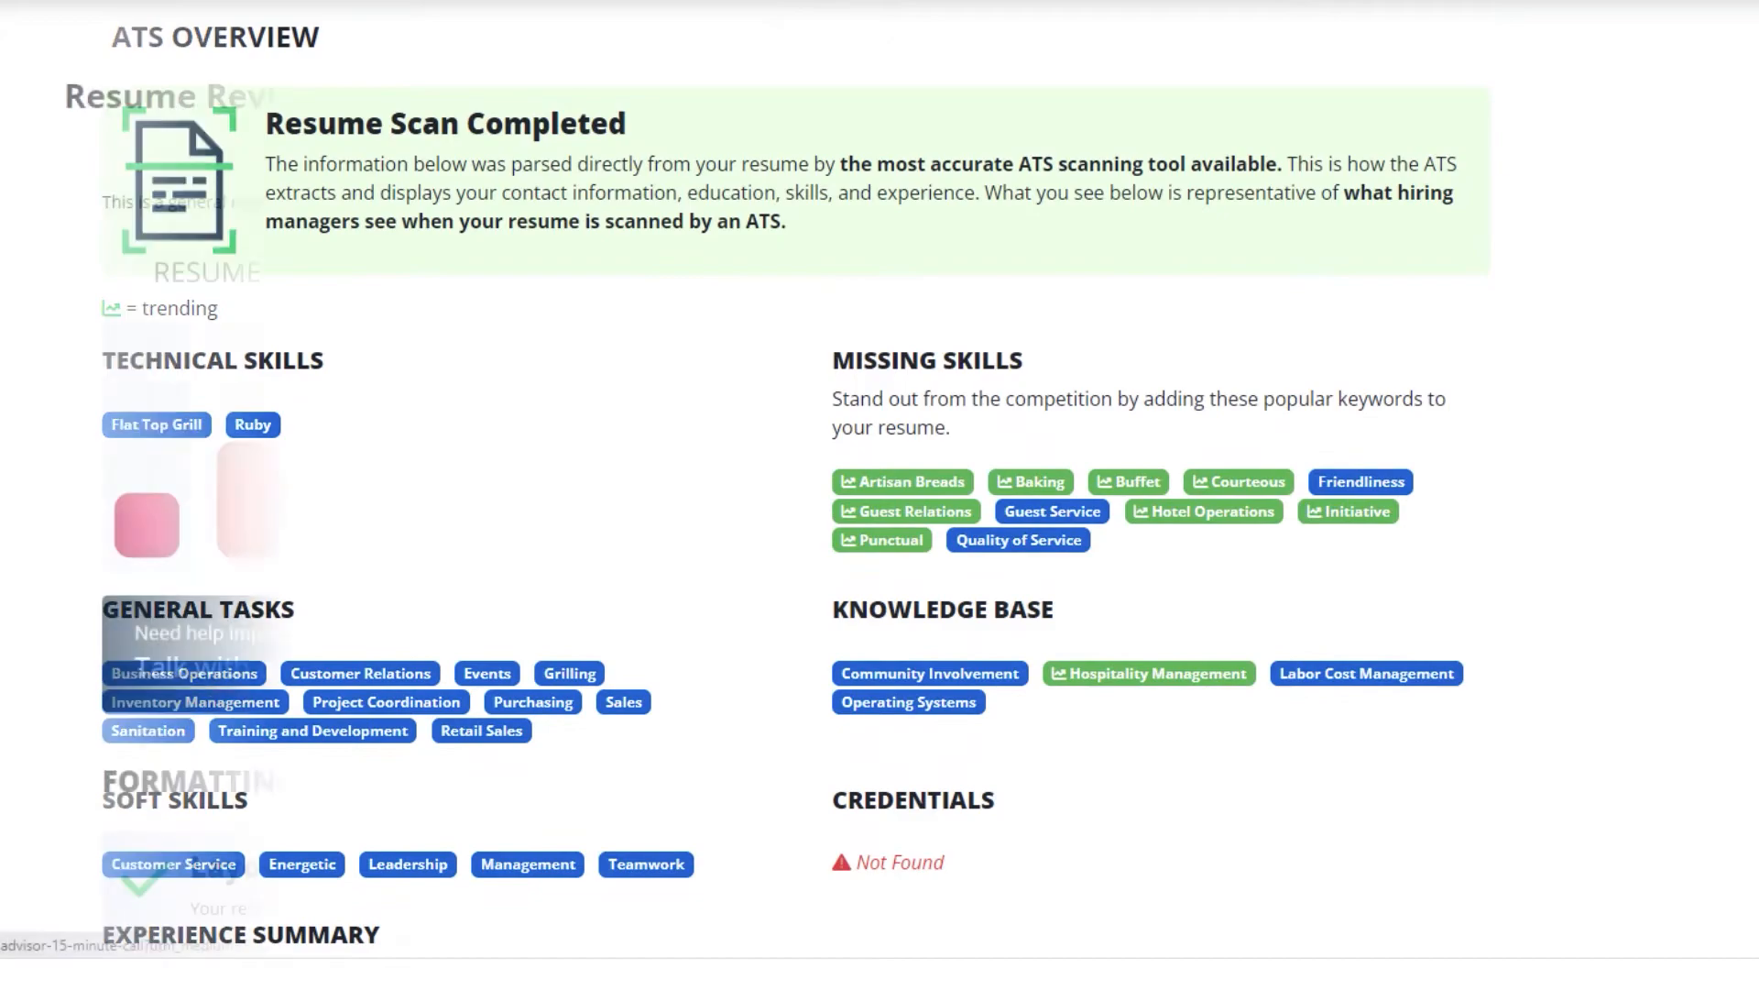
{"action": "left_click", "coordinate": [695, 693]}
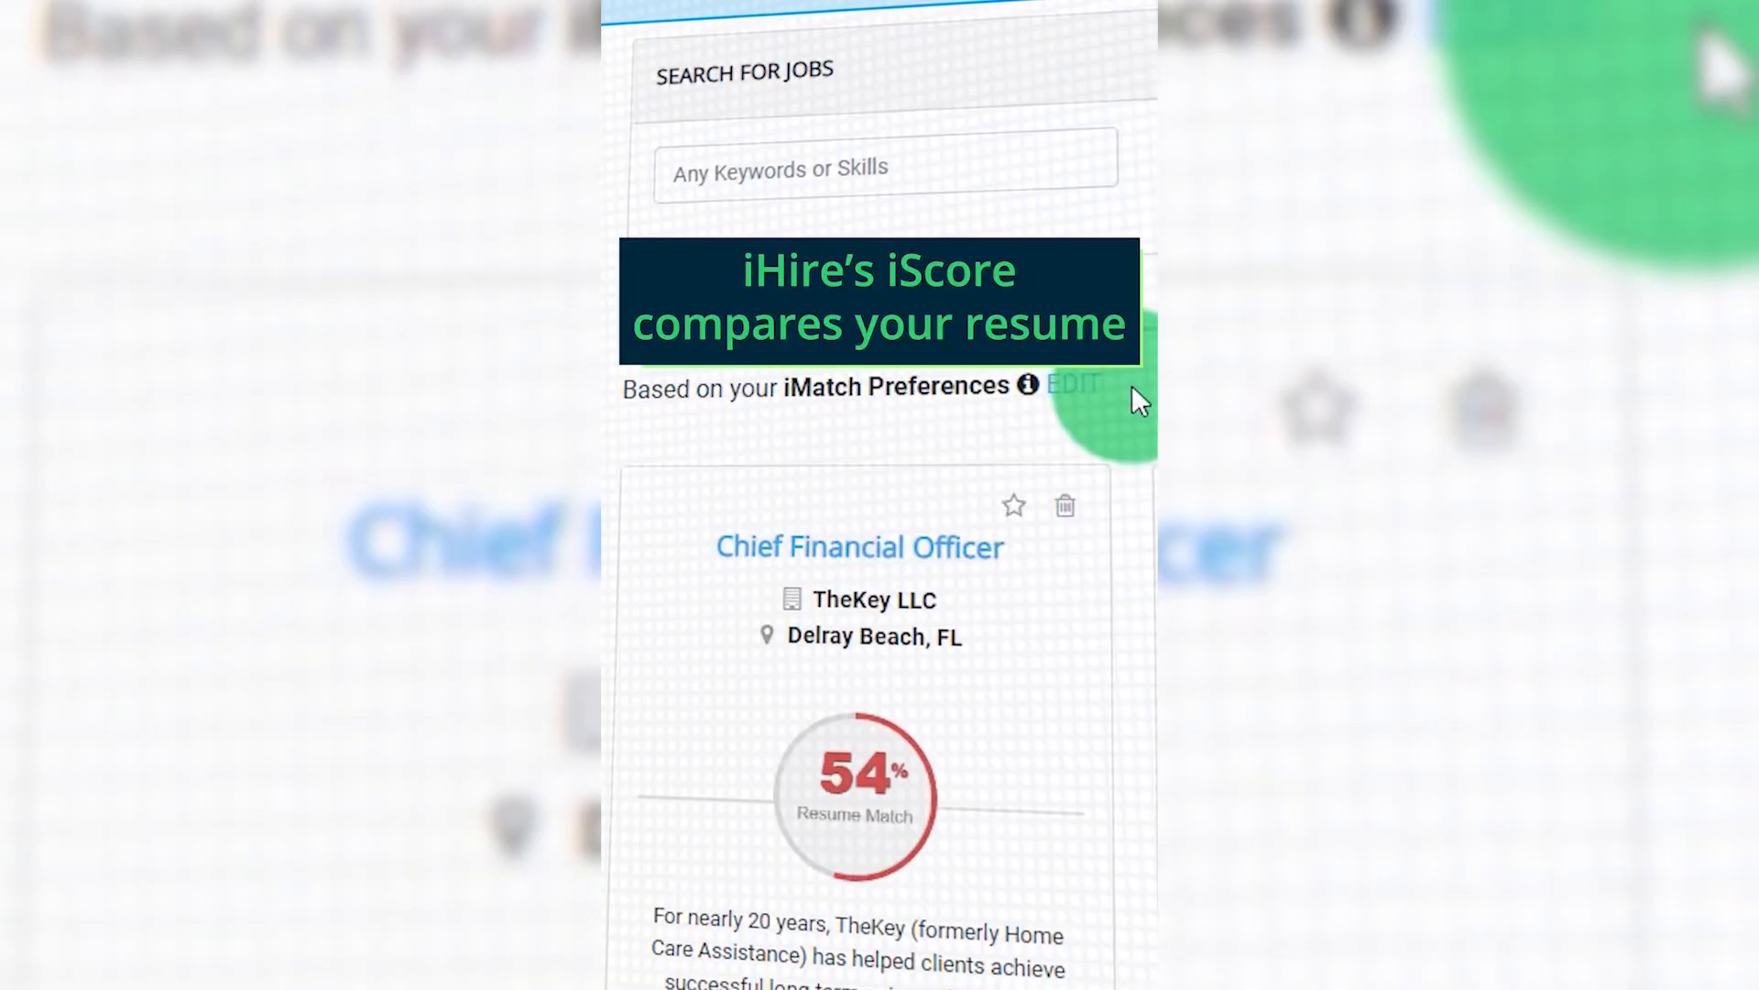
{"action": "scroll", "coordinate": [1144, 458], "scroll_direction": "down", "scroll_amount": 7}
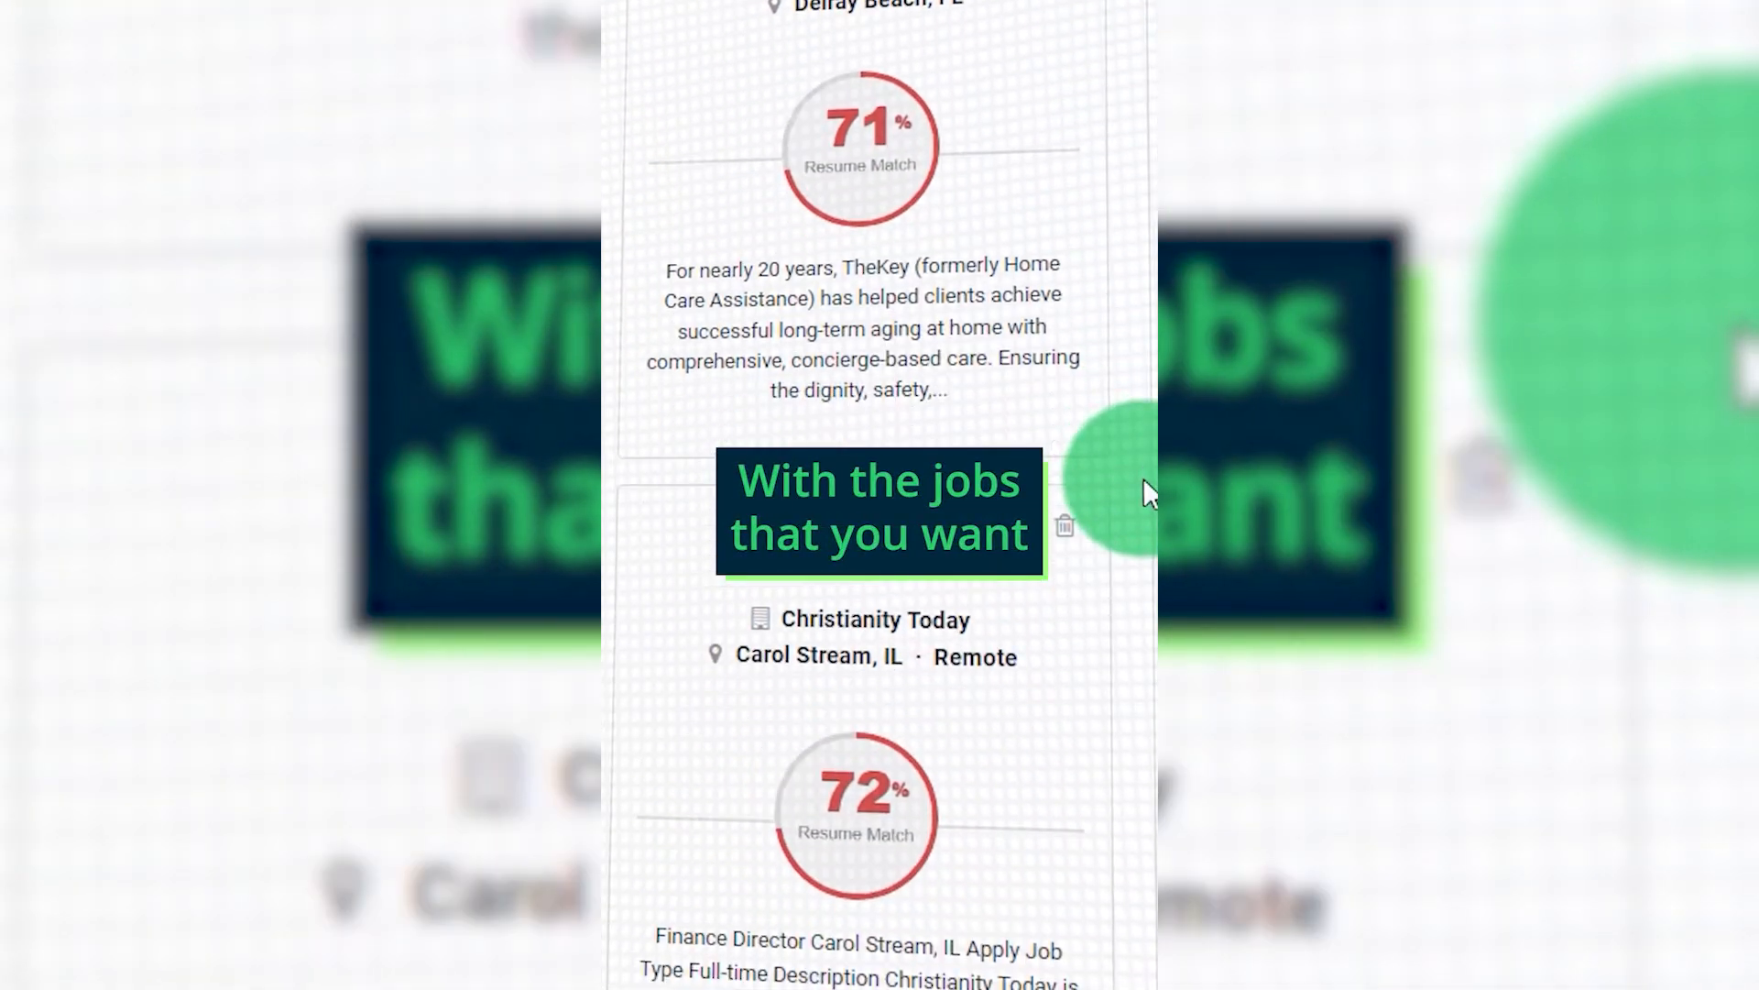
{"action": "scroll", "coordinate": [1144, 477], "scroll_direction": "down", "scroll_amount": 9}
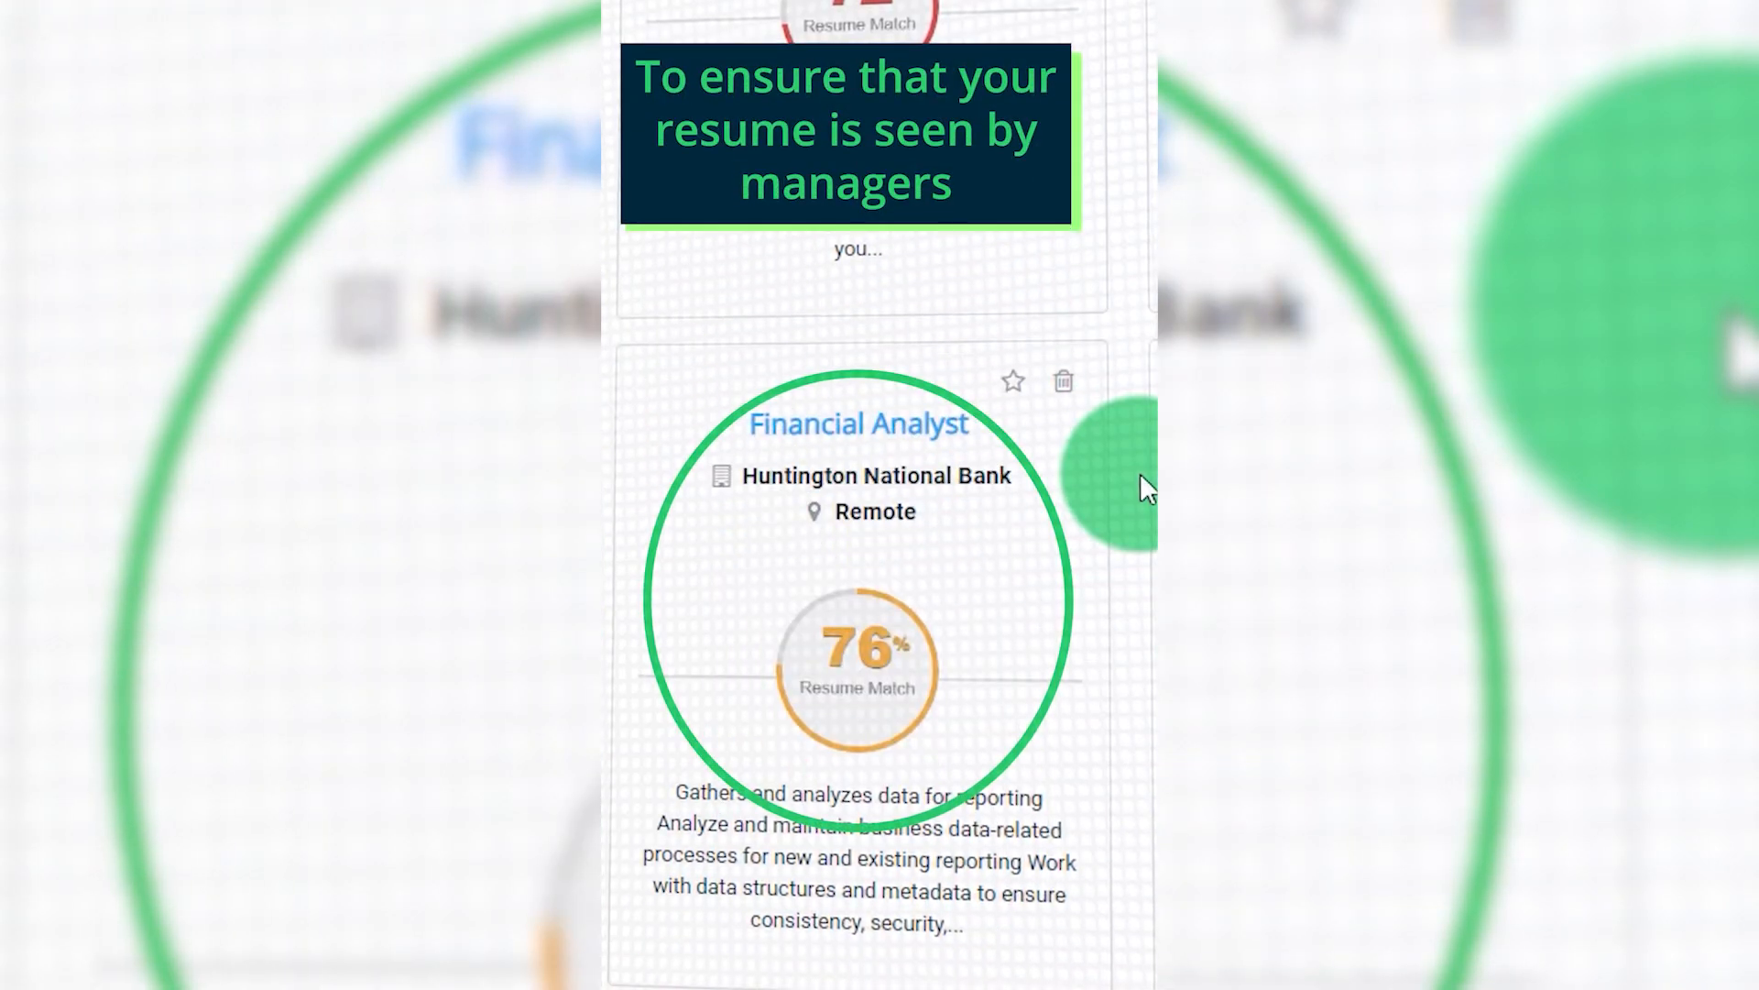